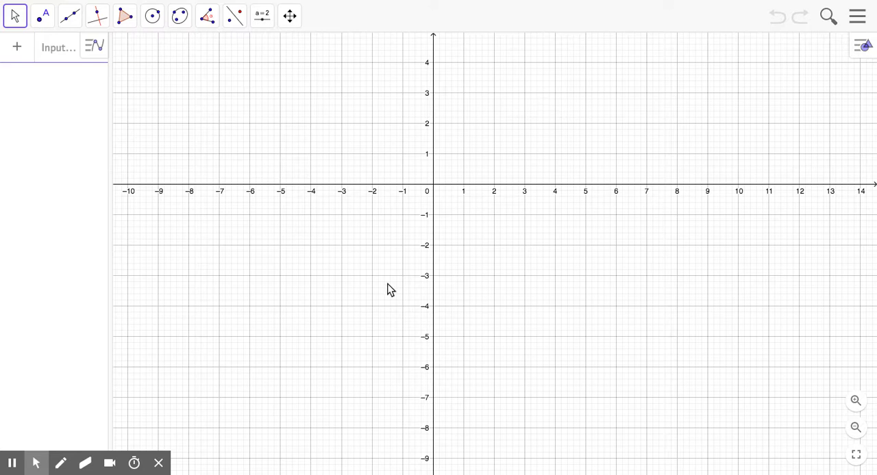
Step: Set the global labeling option to No New Objects
{"action": "left_click", "coordinate": [290, 16]}
{"action": "left_click", "coordinate": [312, 48]}
{"action": "left_click_drag", "start_coordinate": [343, 99], "coordinate": [351, 224]}
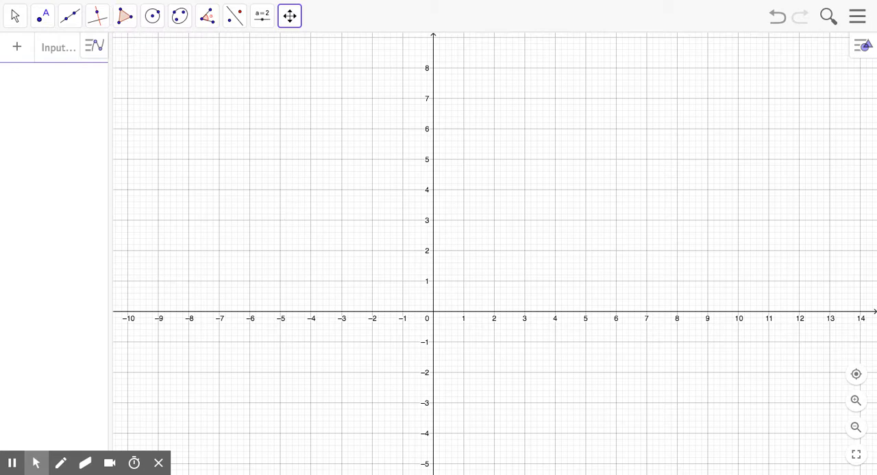
{"action": "left_click", "coordinate": [857, 15]}
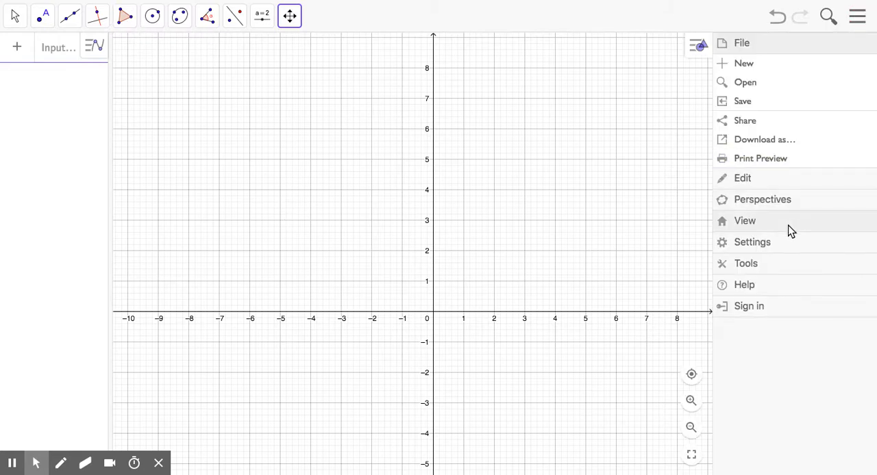
{"action": "left_click", "coordinate": [779, 245]}
{"action": "left_click", "coordinate": [586, 106]}
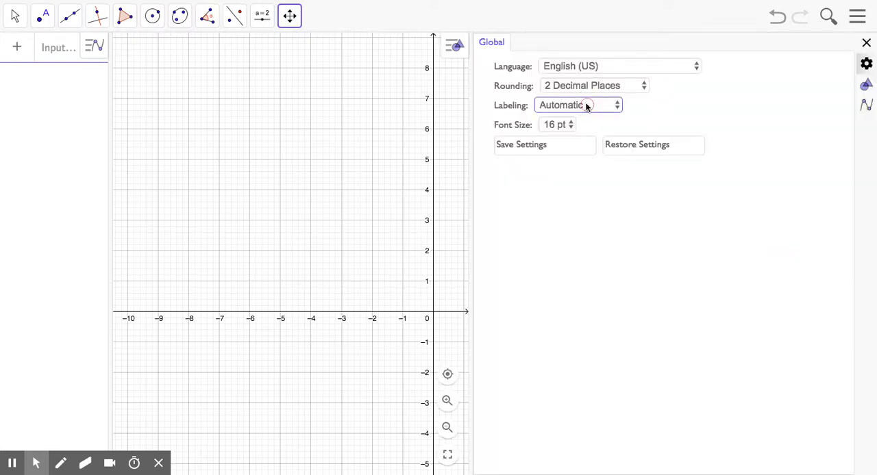
{"action": "left_click", "coordinate": [591, 133]}
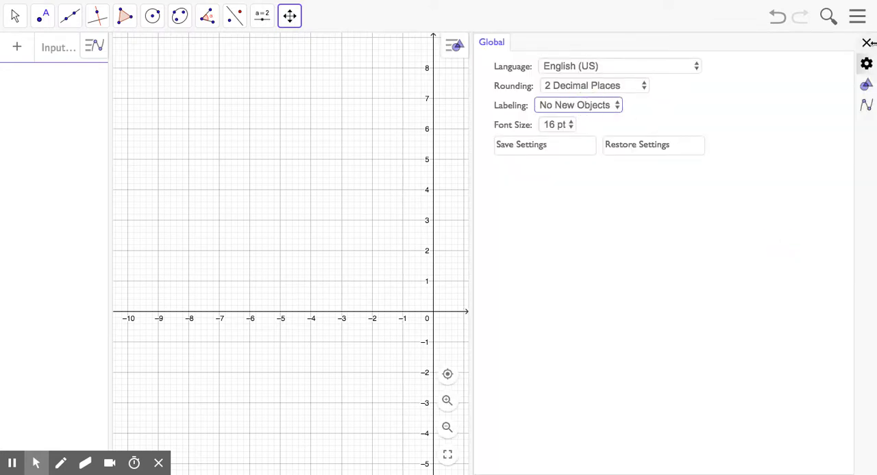
{"action": "left_click", "coordinate": [866, 42]}
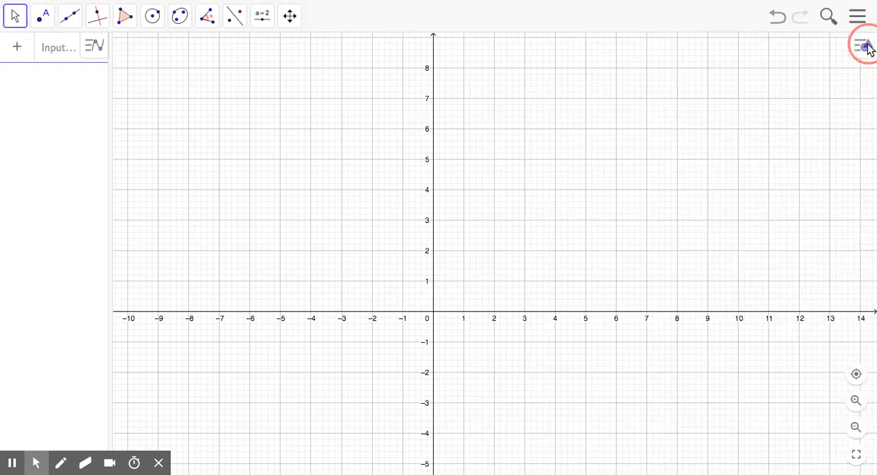
Step: Draw a triangle with the Polygon tool using vertices (3, 5), (6, 2) and (5, 8)
{"action": "left_click", "coordinate": [125, 21]}
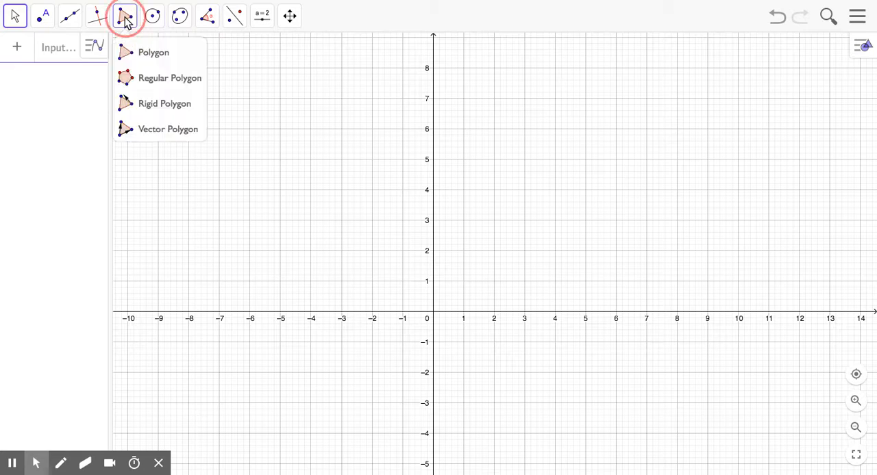
{"action": "left_click", "coordinate": [153, 54]}
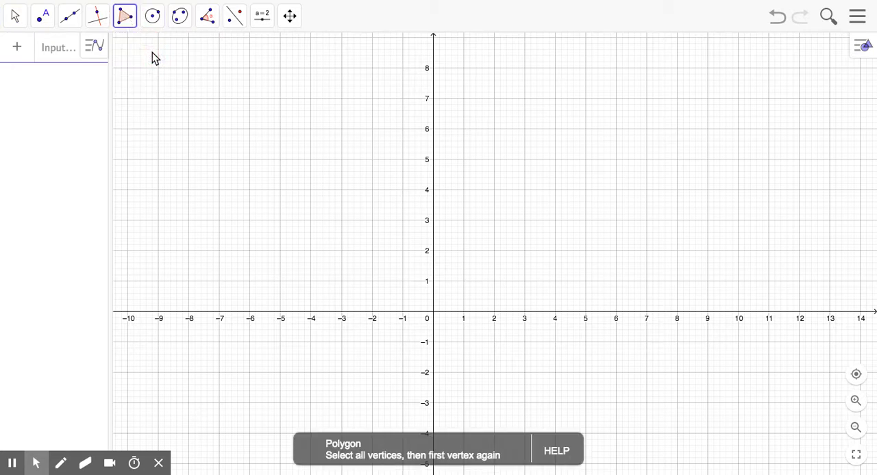
{"action": "left_click", "coordinate": [525, 159]}
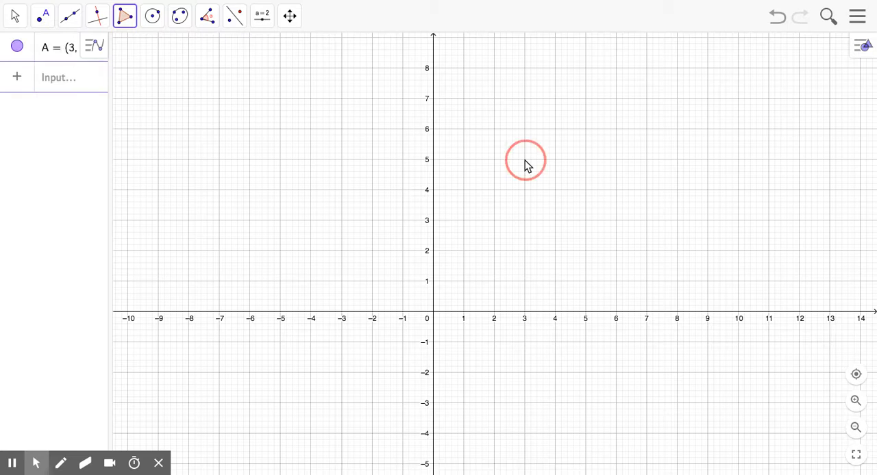
{"action": "left_click", "coordinate": [616, 252]}
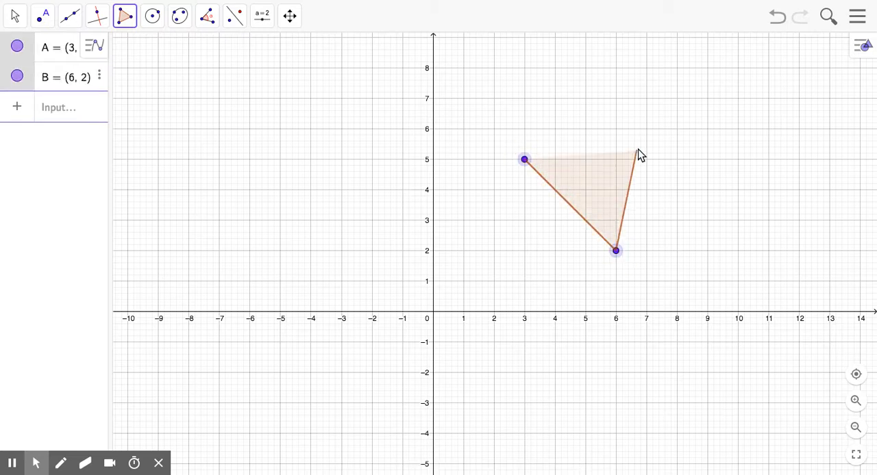
{"action": "left_click", "coordinate": [584, 69]}
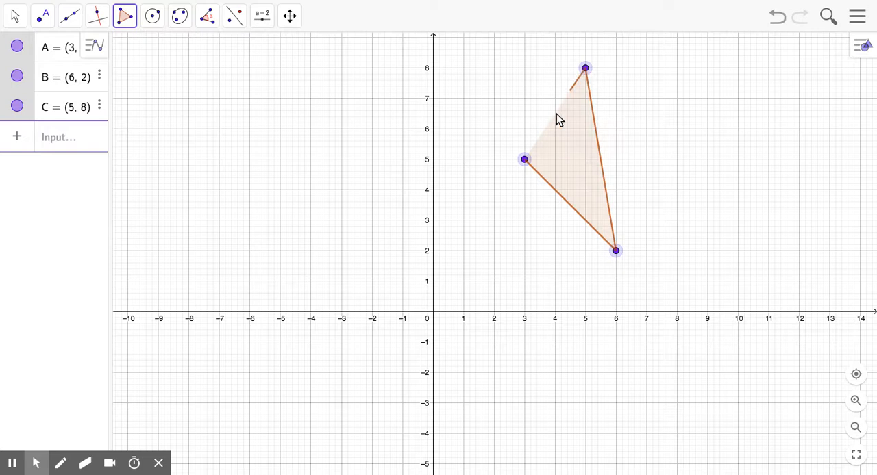
{"action": "left_click", "coordinate": [525, 163]}
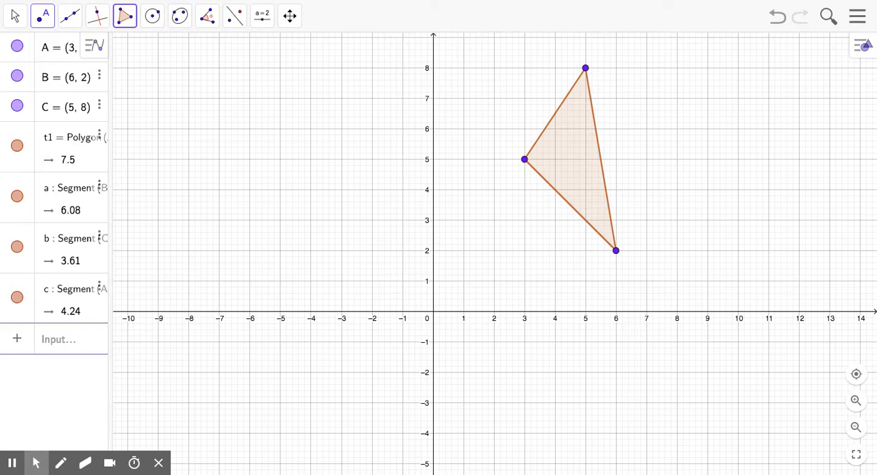
Step: Place a point at the origin where the x-axis and y-axis intersect
{"action": "left_click", "coordinate": [42, 17]}
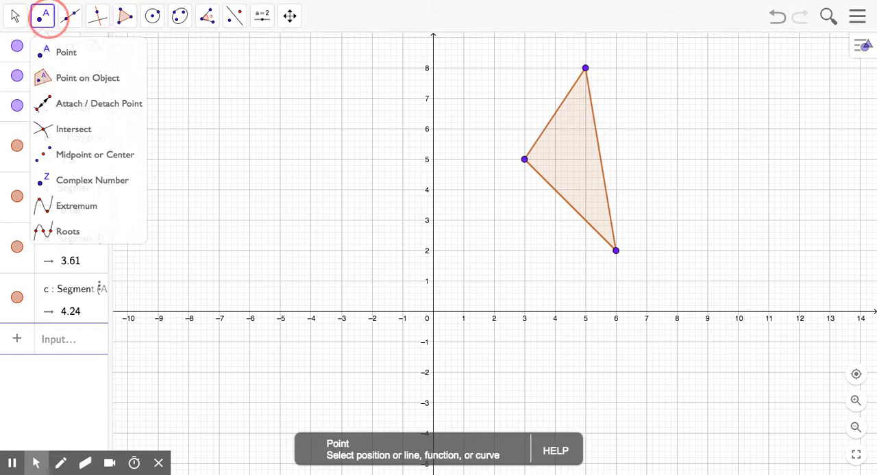
{"action": "left_click", "coordinate": [61, 59]}
{"action": "left_click", "coordinate": [434, 313]}
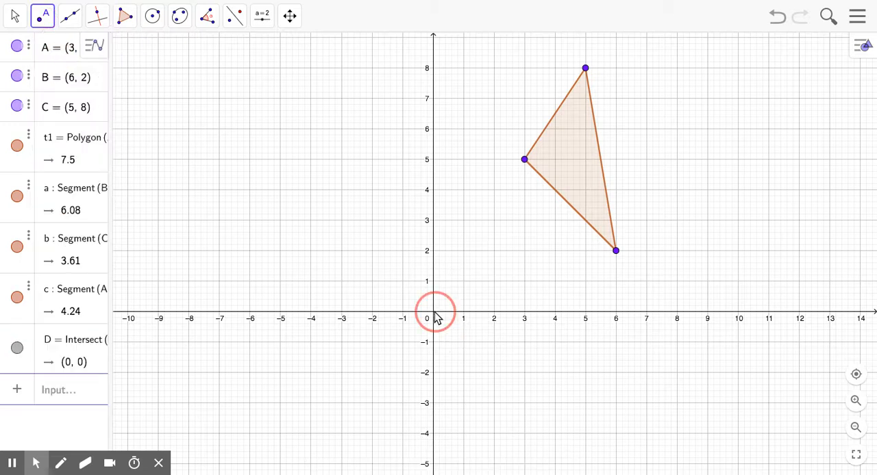
Step: Rename the origin point Focal, show its name label and move the label to the left of the y-axis
{"action": "right_click", "coordinate": [435, 315]}
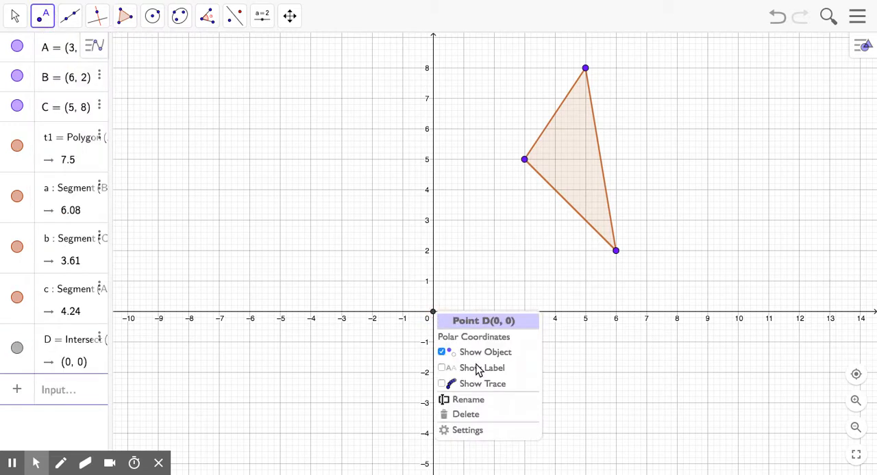
{"action": "left_click", "coordinate": [469, 430]}
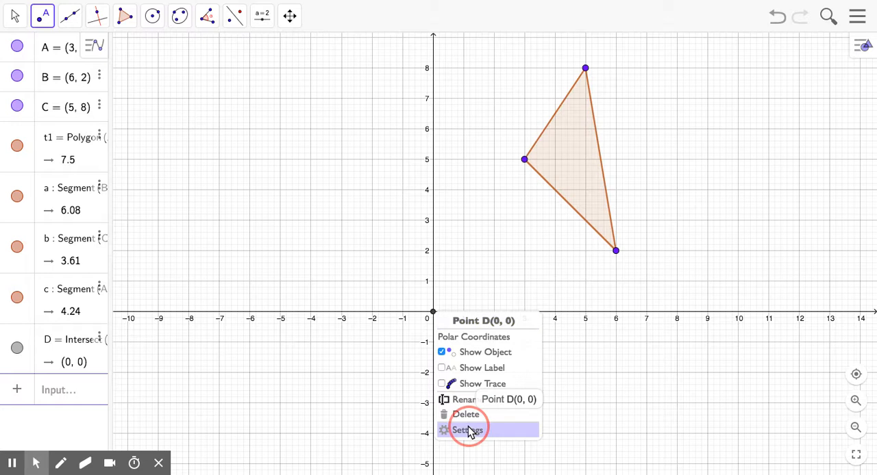
{"action": "left_click", "coordinate": [514, 83]}
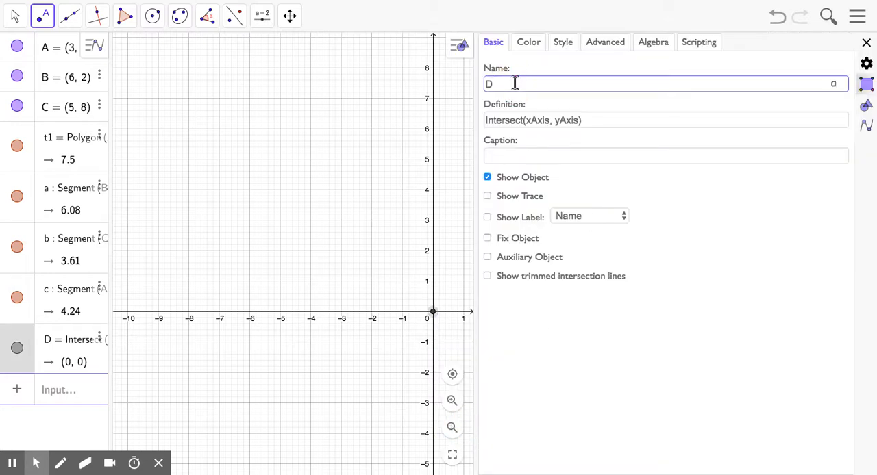
{"action": "type", "text": "Focal"}
{"action": "left_click", "coordinate": [488, 217]}
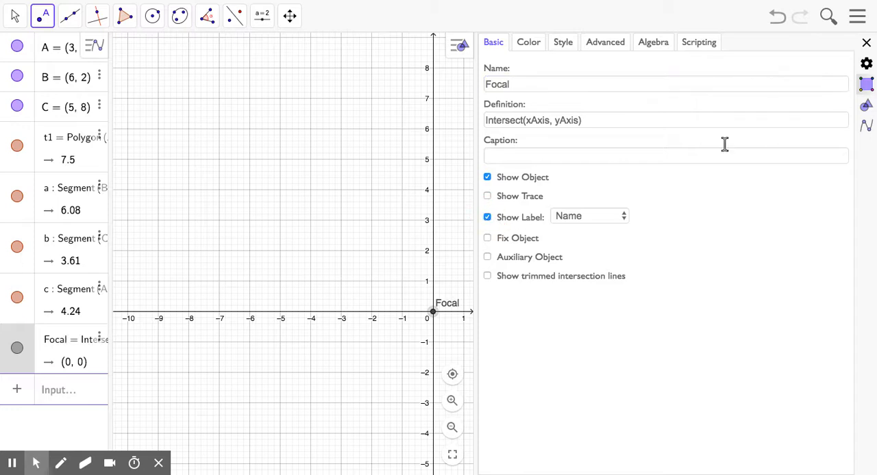
{"action": "left_click", "coordinate": [866, 44]}
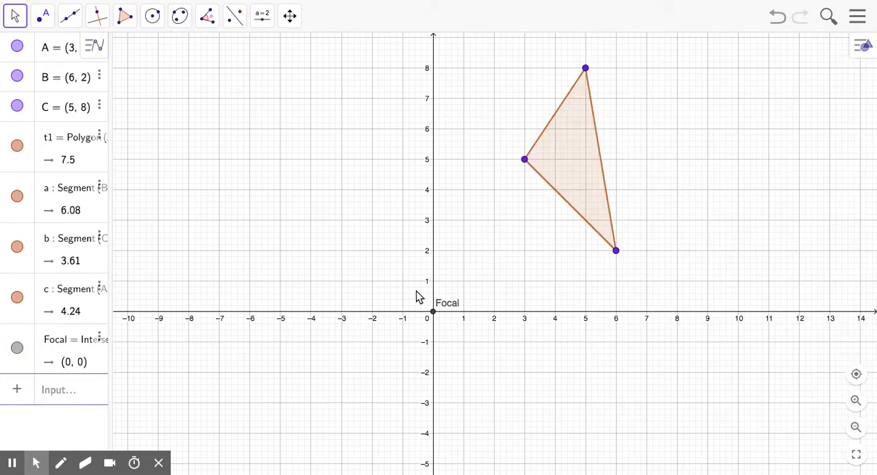
{"action": "left_click_drag", "start_coordinate": [443, 307], "coordinate": [413, 299]}
Step: Draw three rays starting at Focal, one through each vertex of the triangle
{"action": "left_click", "coordinate": [72, 22]}
{"action": "left_click", "coordinate": [85, 129]}
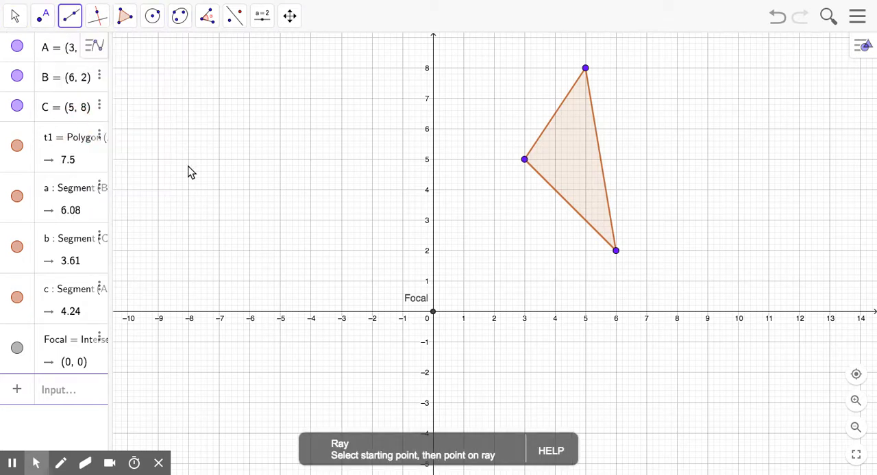
{"action": "left_click", "coordinate": [433, 315]}
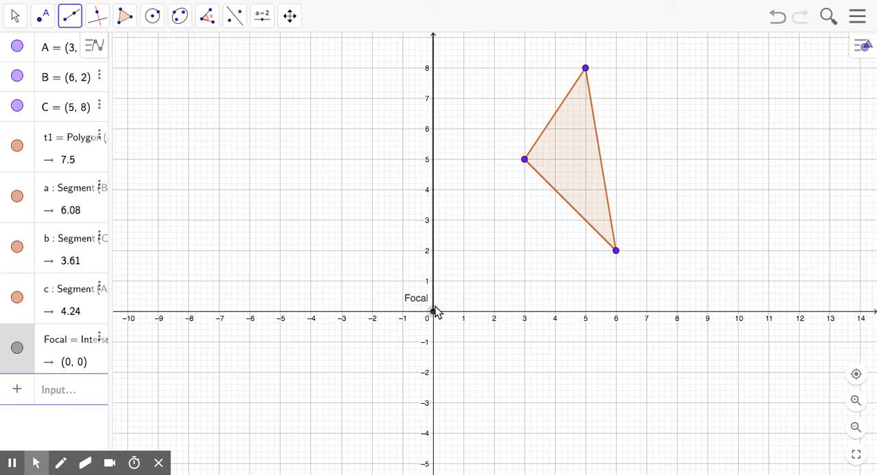
{"action": "left_click", "coordinate": [525, 162]}
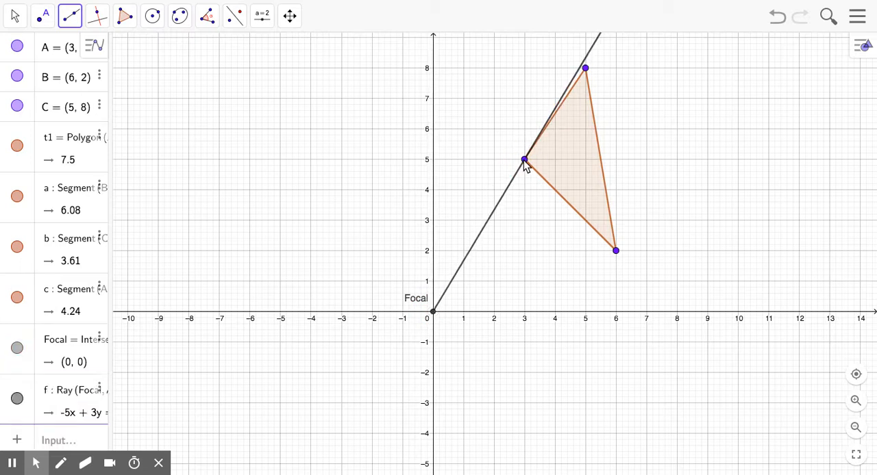
{"action": "left_click", "coordinate": [434, 315]}
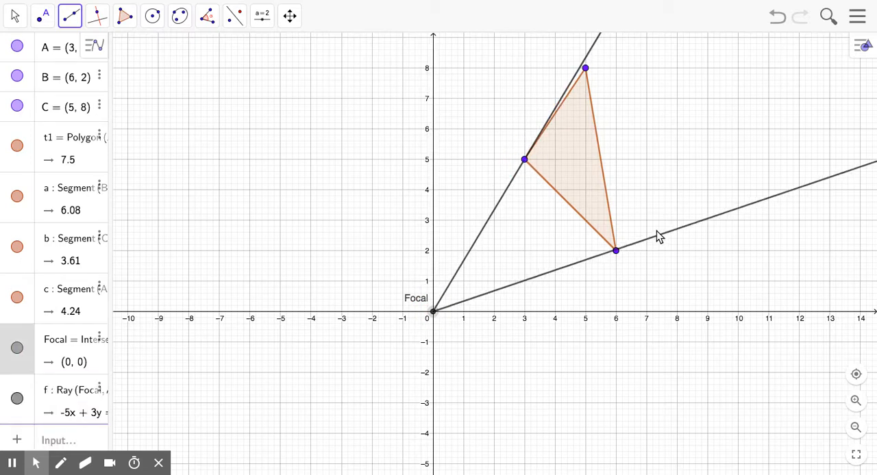
{"action": "left_click", "coordinate": [616, 251]}
{"action": "left_click", "coordinate": [433, 314]}
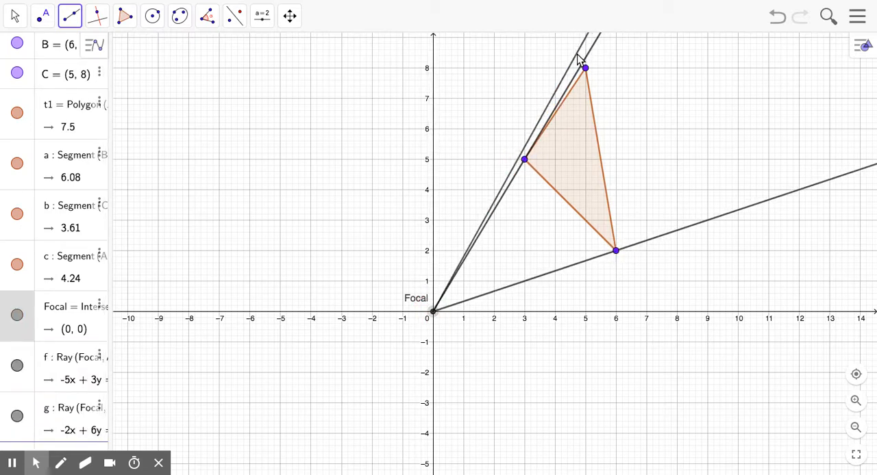
{"action": "left_click", "coordinate": [586, 68]}
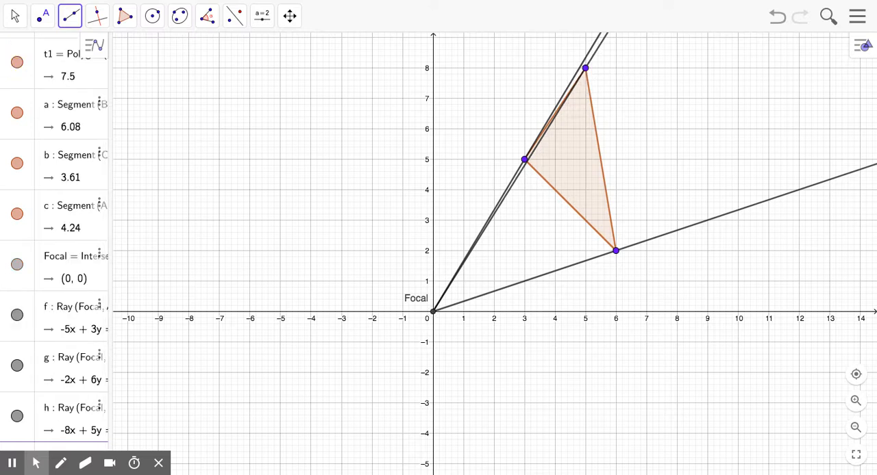
Step: Move the triangle's vertex at (5, 8) to (9, 5)
{"action": "left_click", "coordinate": [15, 17]}
{"action": "left_click", "coordinate": [27, 54]}
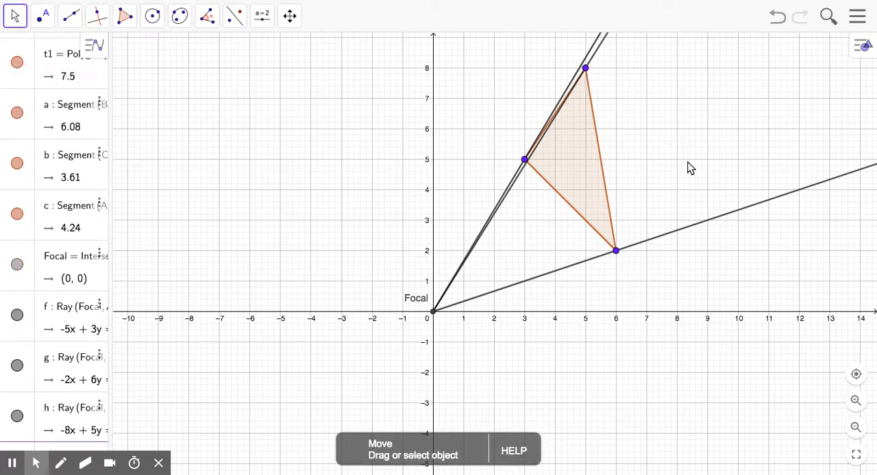
{"action": "left_click_drag", "start_coordinate": [585, 67], "coordinate": [707, 160]}
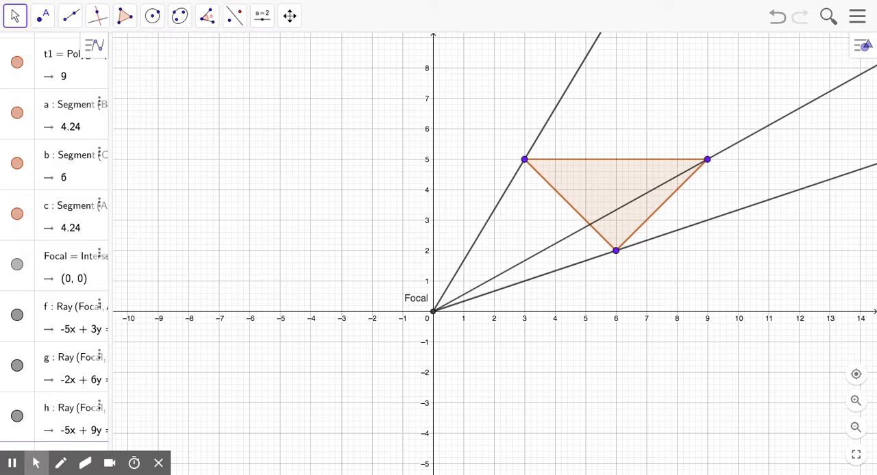
Step: Start a number slider near (-9, 8) on the graph and name it k with value 1
{"action": "left_click", "coordinate": [257, 20]}
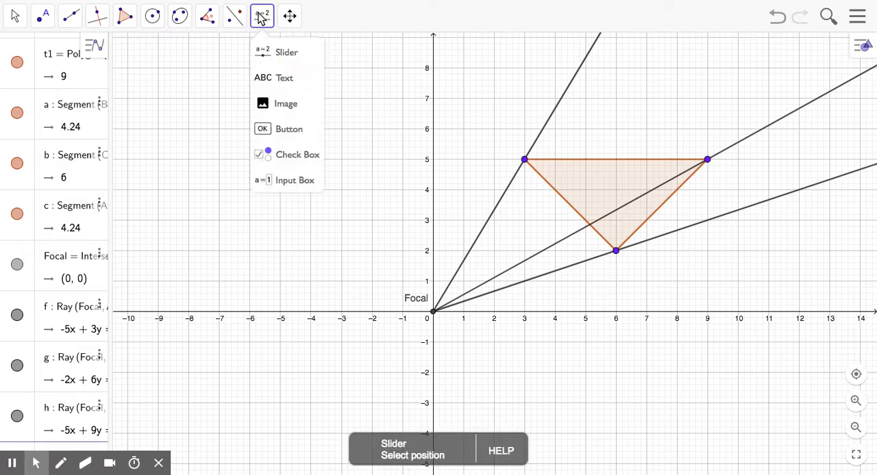
{"action": "left_click", "coordinate": [259, 45]}
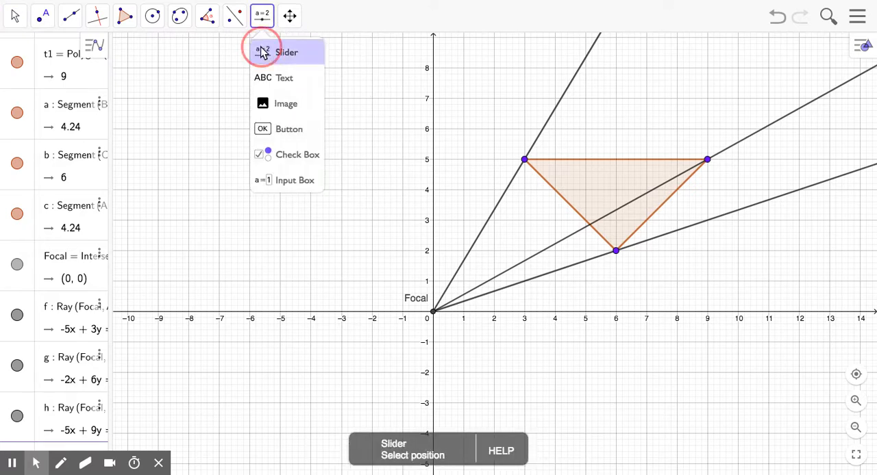
{"action": "left_click", "coordinate": [150, 62]}
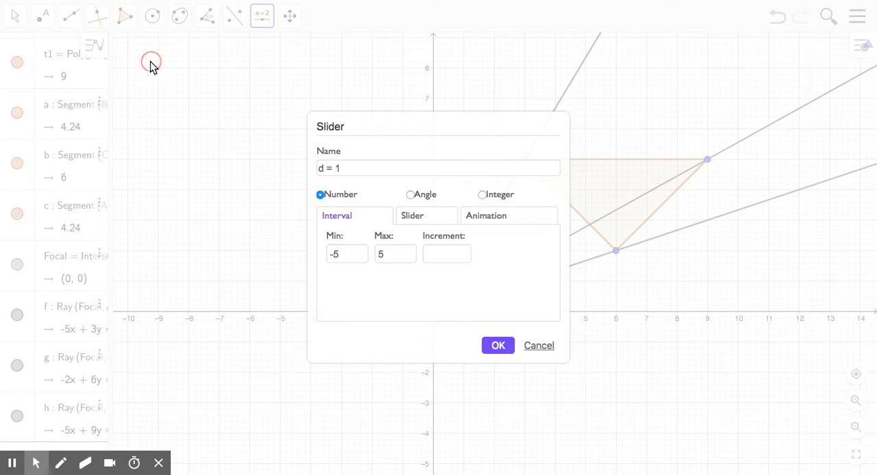
{"action": "left_click", "coordinate": [329, 169]}
{"action": "key", "text": "BackSpace"}
{"action": "key", "text": "BackSpace"}
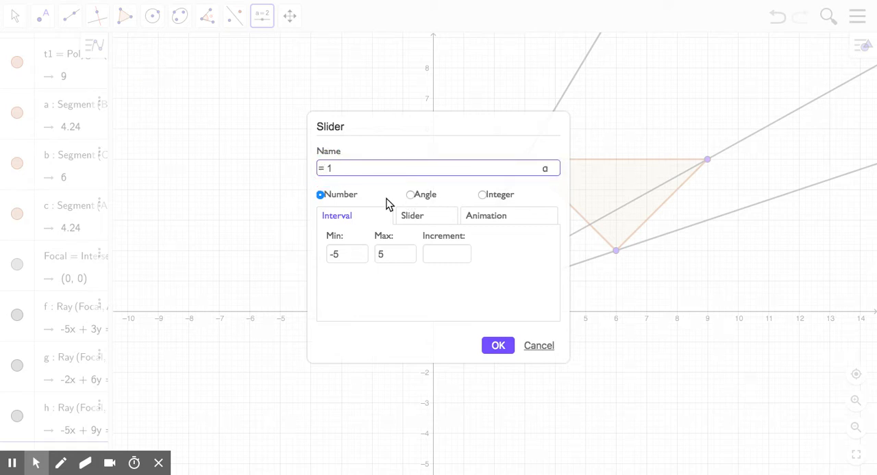
{"action": "type", "text": "K"}
{"action": "key", "text": "BackSpace"}
{"action": "type", "text": "k"}
Step: Set the slider's minimum to 0, keep the maximum at 5 with no increment, and create it
{"action": "left_click", "coordinate": [356, 256]}
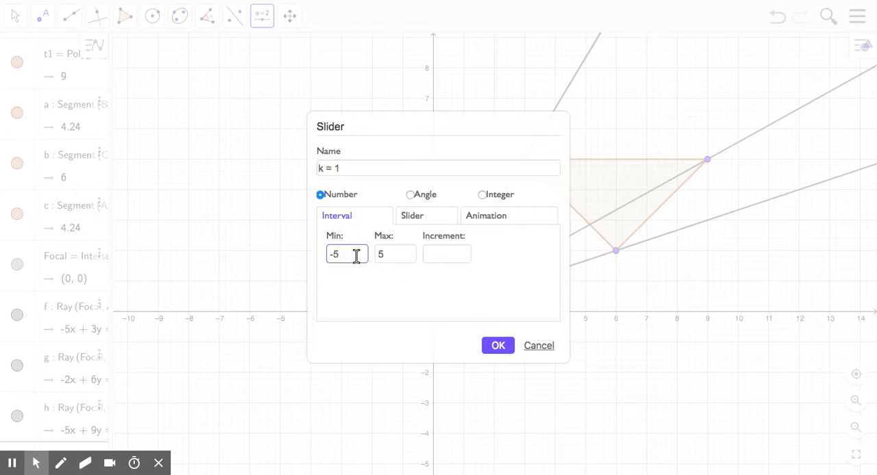
{"action": "key", "text": "BackSpace"}
{"action": "left_click", "coordinate": [384, 251]}
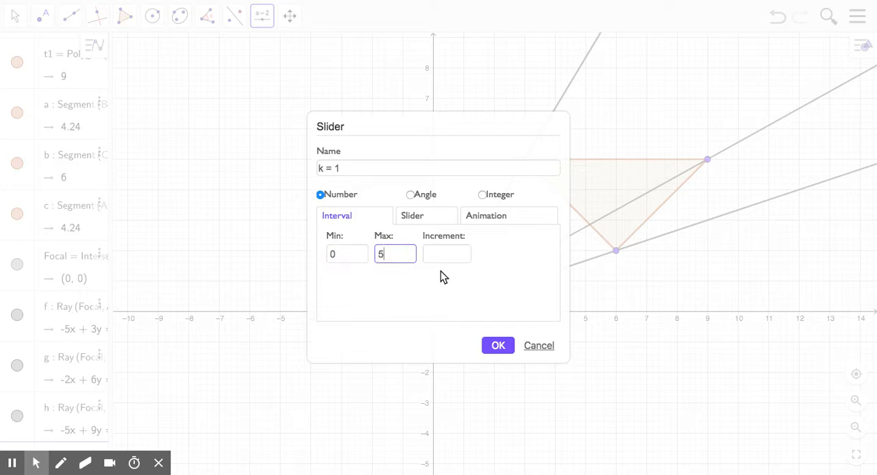
{"action": "left_click", "coordinate": [457, 252]}
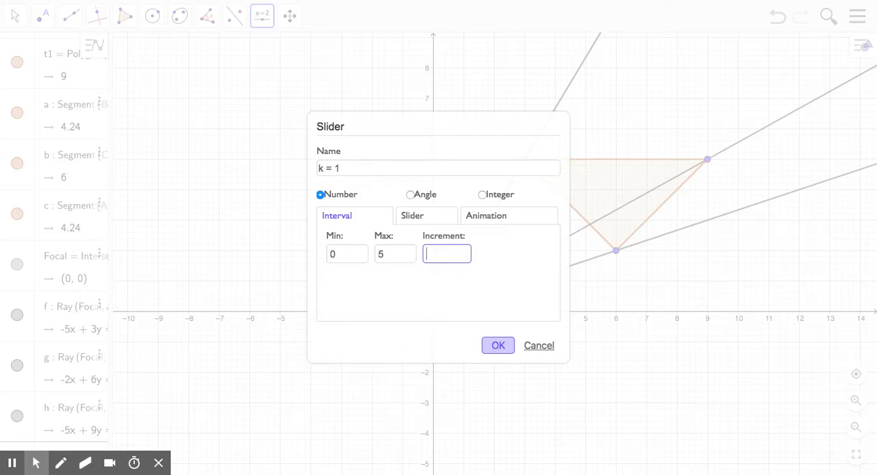
{"action": "left_click", "coordinate": [498, 346]}
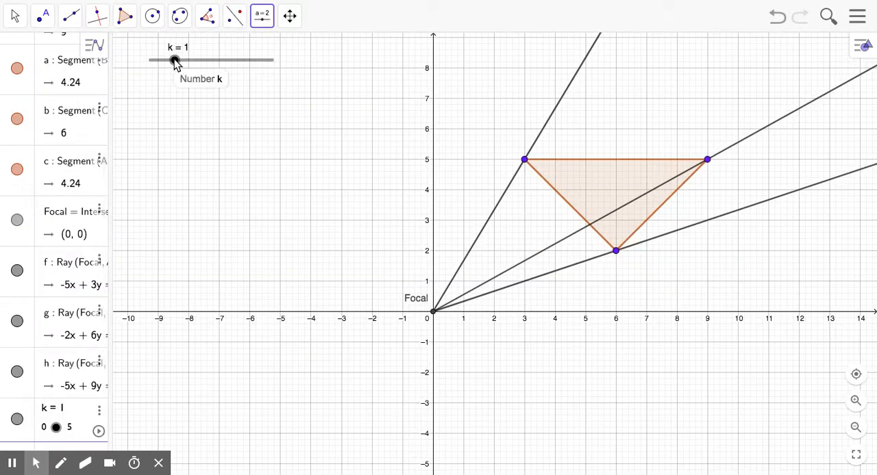
Step: Set the scale-factor slider k to 1.15
{"action": "mouse_move", "coordinate": [176, 62]}
{"action": "left_mouse_down"}
{"action": "mouse_move", "coordinate": [245, 61]}
{"action": "mouse_move", "coordinate": [167, 60]}
{"action": "mouse_move", "coordinate": [216, 61]}
{"action": "mouse_move", "coordinate": [177, 60]}
{"action": "left_mouse_up"}
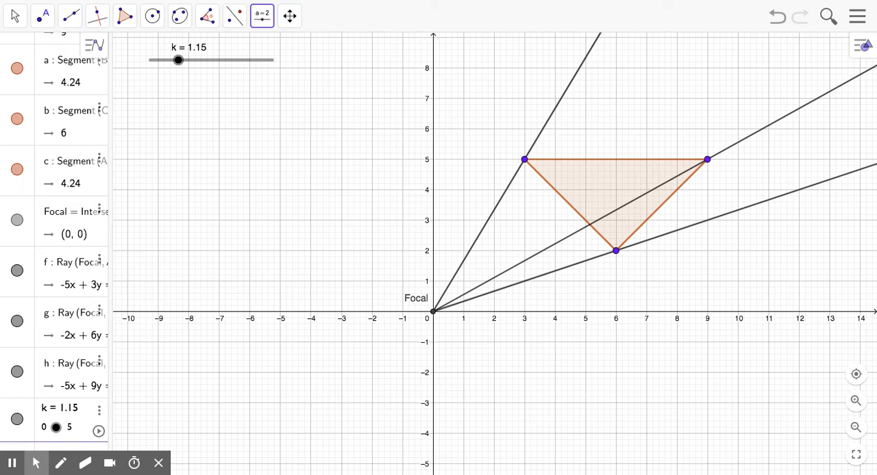
{"action": "left_click", "coordinate": [15, 15]}
{"action": "left_click_drag", "start_coordinate": [362, 200], "coordinate": [211, 308]}
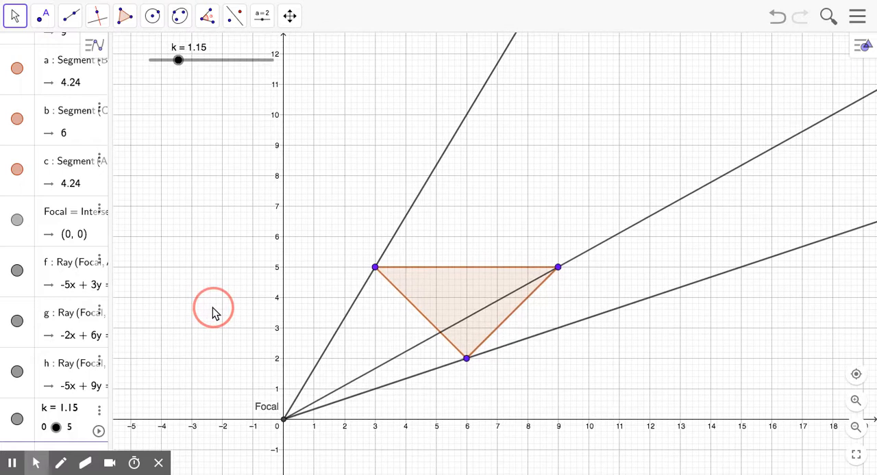
Step: Draw three segments starting at Focal, one ending at each vertex of the triangle
{"action": "left_click", "coordinate": [71, 15]}
{"action": "left_click", "coordinate": [68, 78]}
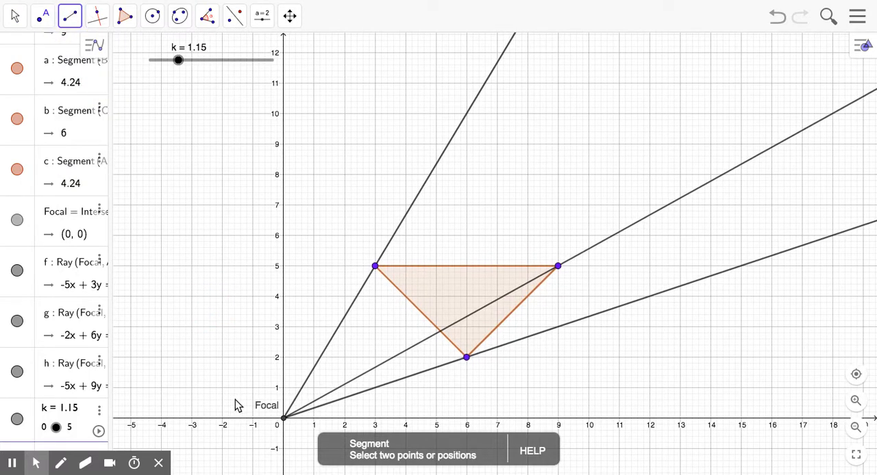
{"action": "left_click", "coordinate": [285, 418]}
{"action": "left_click", "coordinate": [375, 266]}
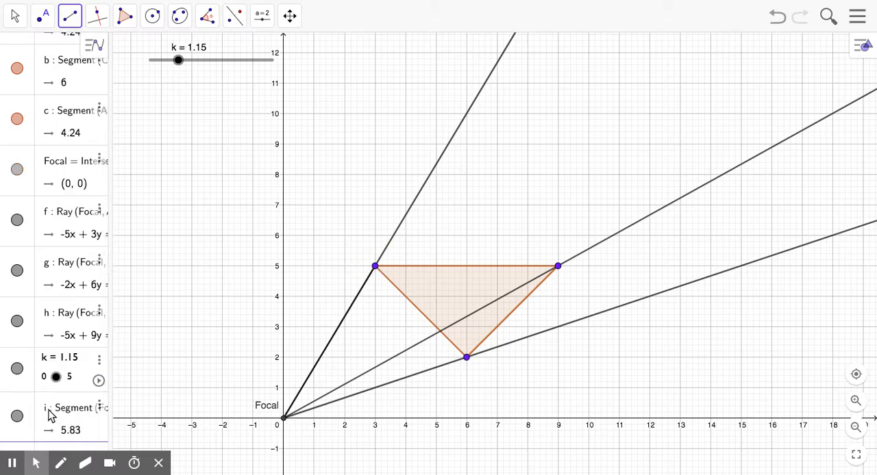
{"action": "left_click", "coordinate": [283, 418]}
{"action": "left_click", "coordinate": [558, 267]}
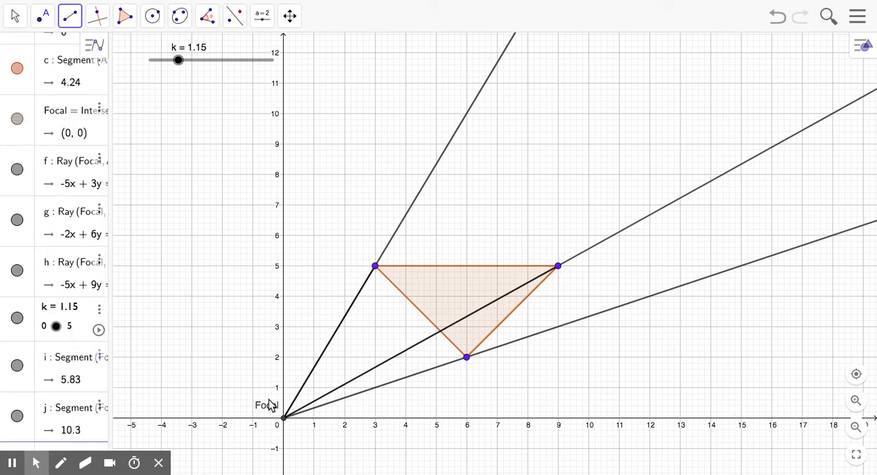
{"action": "left_click", "coordinate": [284, 418]}
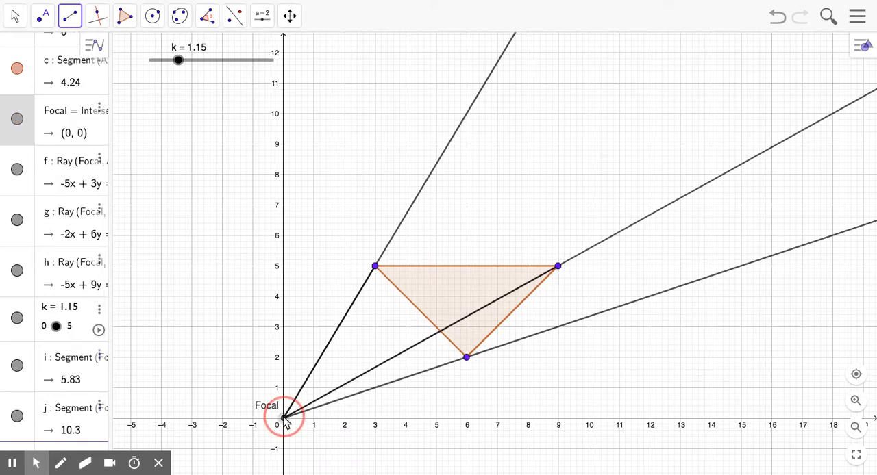
{"action": "left_click", "coordinate": [471, 362]}
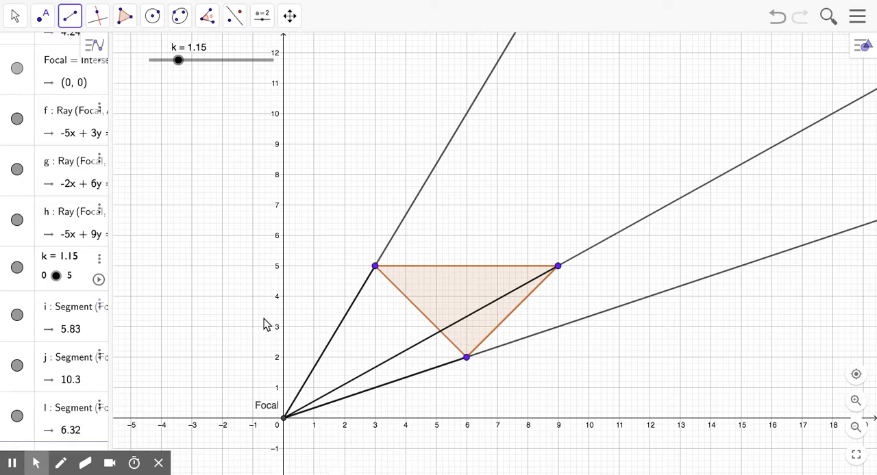
Step: Create a circle centred on Focal with radius k*i
{"action": "left_click", "coordinate": [156, 20]}
{"action": "left_click", "coordinate": [171, 77]}
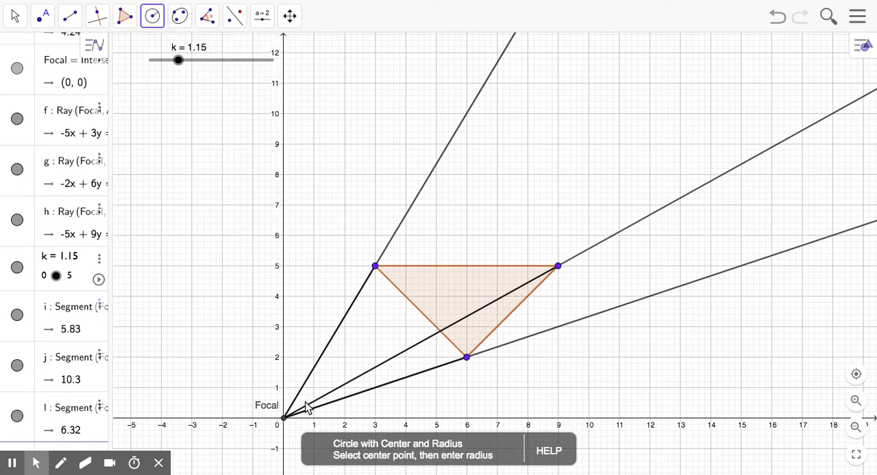
{"action": "left_click", "coordinate": [286, 423]}
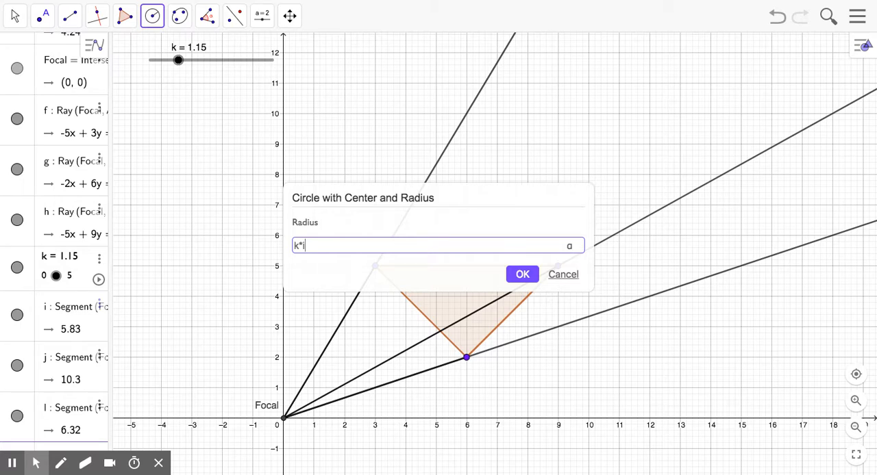
{"action": "type", "text": "k*i"}
{"action": "key", "text": "Return"}
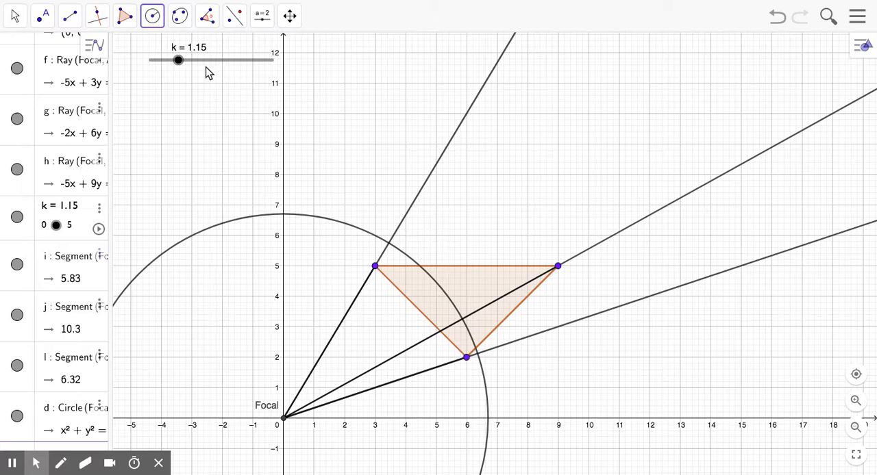
Step: Set the slider k to 1
{"action": "left_click", "coordinate": [15, 15]}
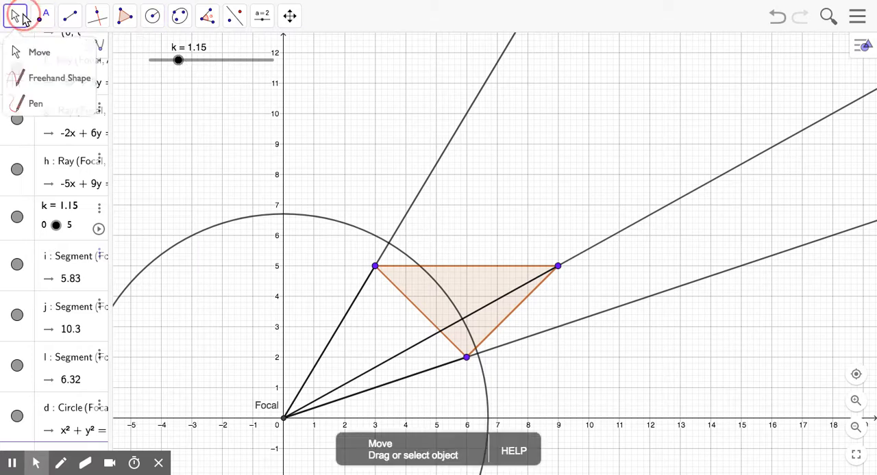
{"action": "left_click", "coordinate": [42, 16]}
{"action": "mouse_move", "coordinate": [18, 28]}
{"action": "left_click", "coordinate": [17, 52]}
{"action": "mouse_move", "coordinate": [179, 59]}
{"action": "left_mouse_down"}
{"action": "mouse_move", "coordinate": [167, 63]}
{"action": "mouse_move", "coordinate": [190, 62]}
{"action": "mouse_move", "coordinate": [164, 60]}
{"action": "mouse_move", "coordinate": [186, 60]}
{"action": "mouse_move", "coordinate": [174, 60]}
{"action": "left_mouse_up"}
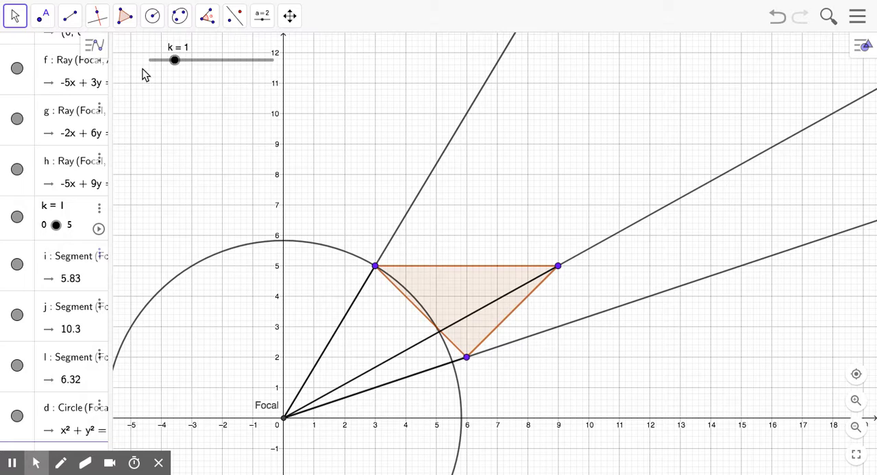
Step: Create a second circle centred on Focal with radius k*j
{"action": "left_click", "coordinate": [154, 20]}
{"action": "left_click", "coordinate": [153, 78]}
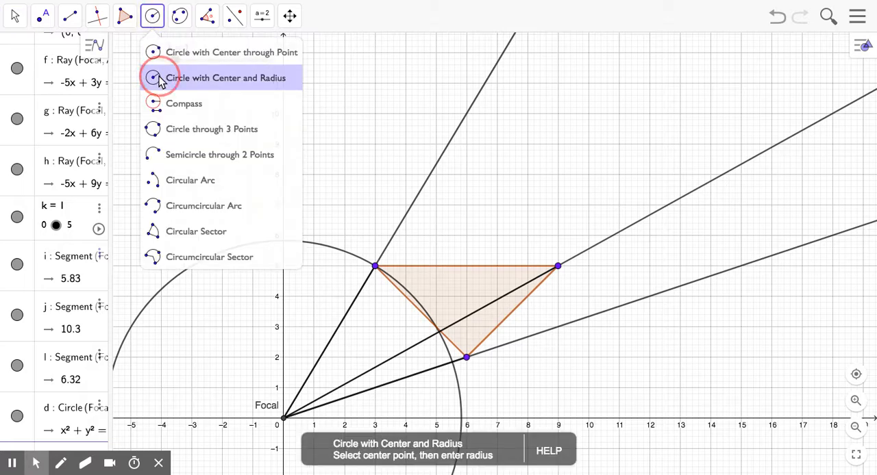
{"action": "left_click", "coordinate": [285, 419]}
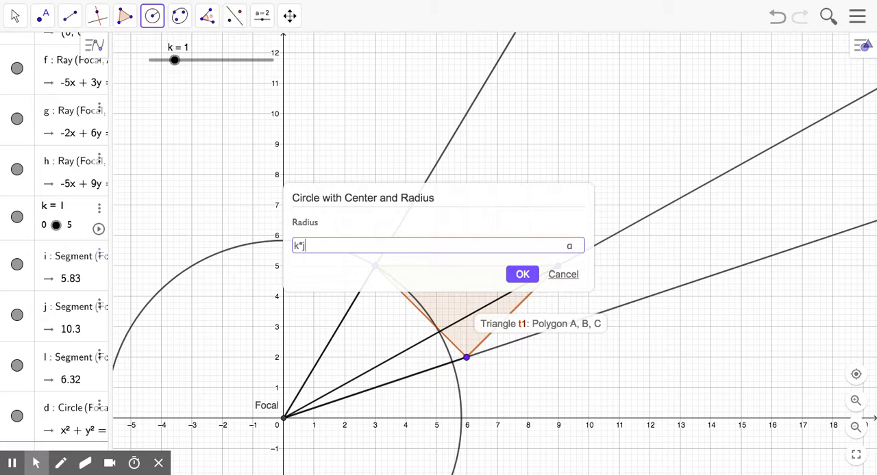
{"action": "key", "text": "Return"}
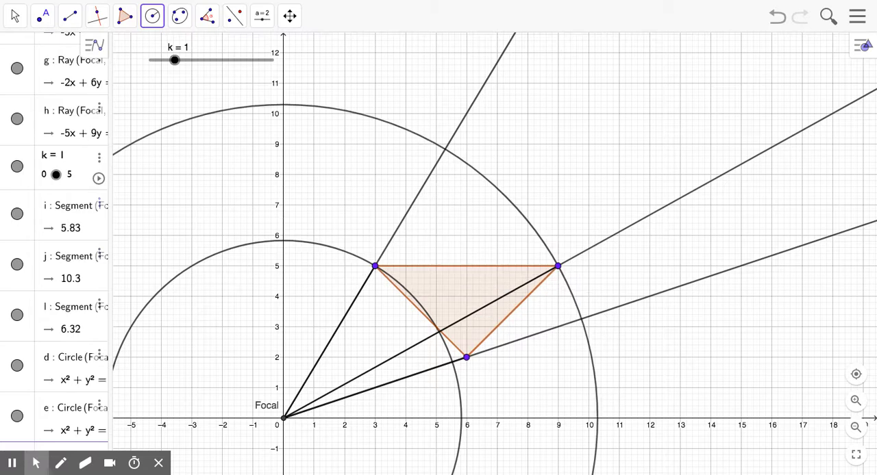
Step: Create a third circle centred on Focal with radius k*l
{"action": "left_click", "coordinate": [284, 420]}
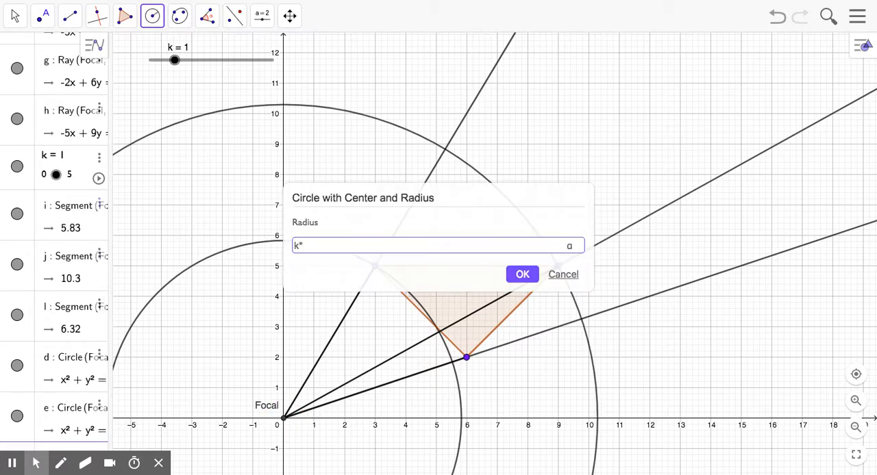
{"action": "type", "text": "k*l"}
{"action": "key", "text": "Return"}
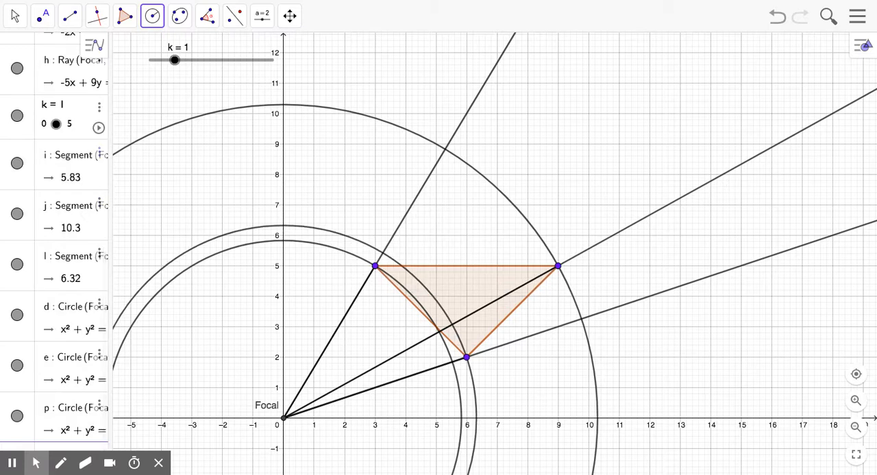
Step: Set the slider k to 1.3 and move the triangle's vertex at (6, 2) to about (3.1, 0.8)
{"action": "left_click", "coordinate": [15, 17]}
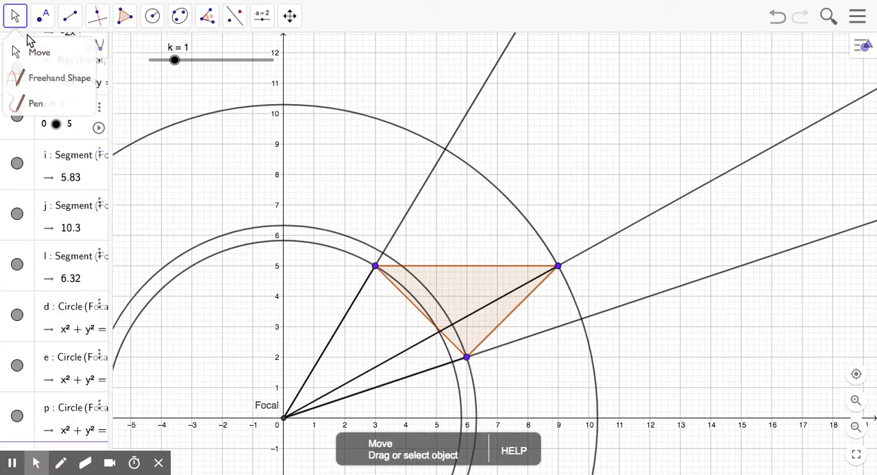
{"action": "left_click", "coordinate": [27, 50]}
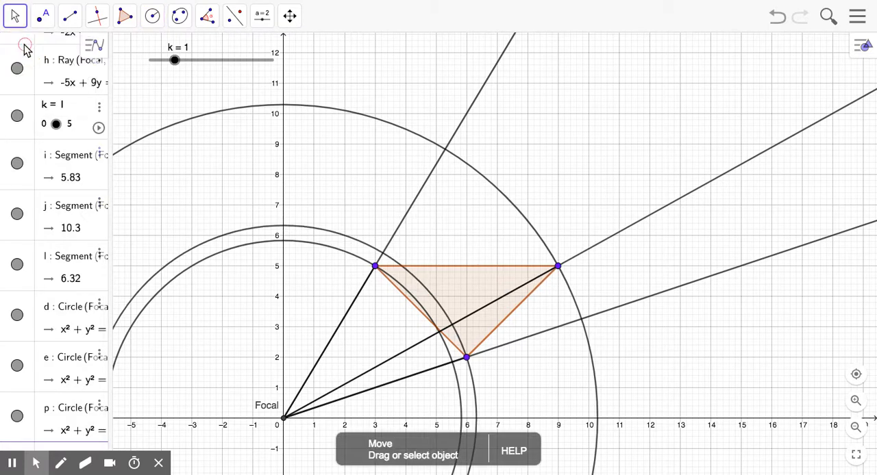
{"action": "left_click", "coordinate": [175, 60]}
{"action": "left_click_drag", "start_coordinate": [175, 61], "coordinate": [181, 60]}
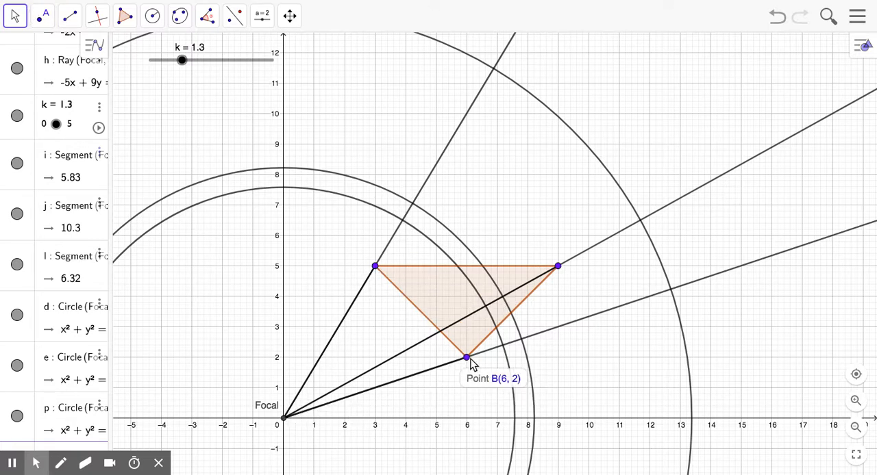
{"action": "left_click", "coordinate": [21, 20]}
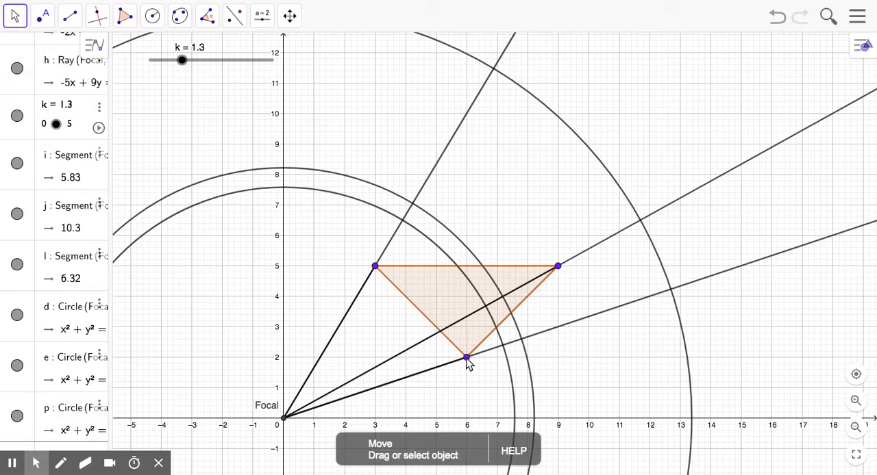
{"action": "left_click_drag", "start_coordinate": [467, 361], "coordinate": [379, 393]}
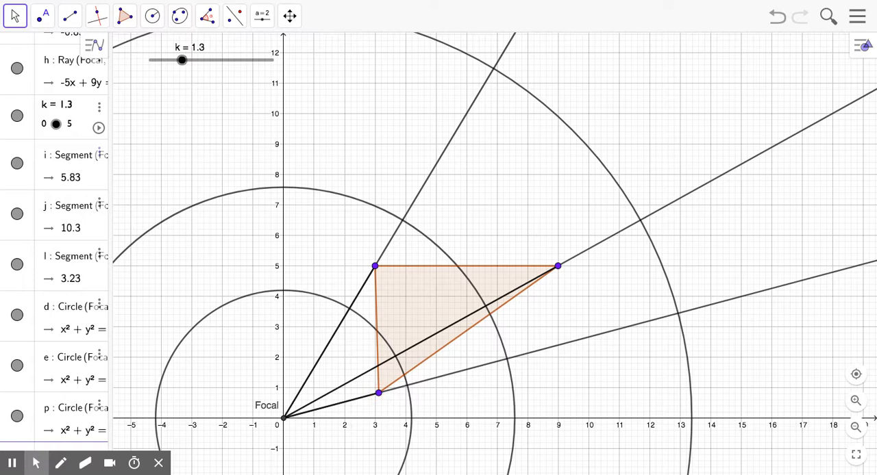
Step: Mark the intersection point of each ray with the circle scaled from that ray's own vertex
{"action": "left_click", "coordinate": [42, 15]}
{"action": "left_click", "coordinate": [74, 130]}
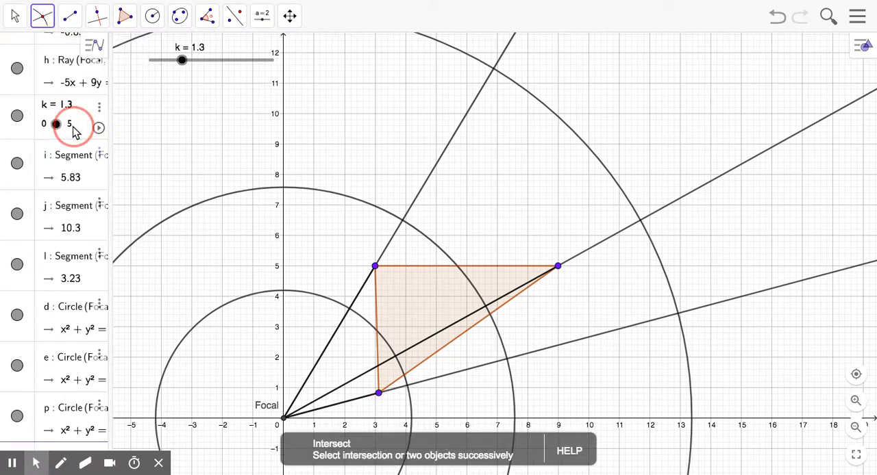
{"action": "left_click", "coordinate": [408, 392]}
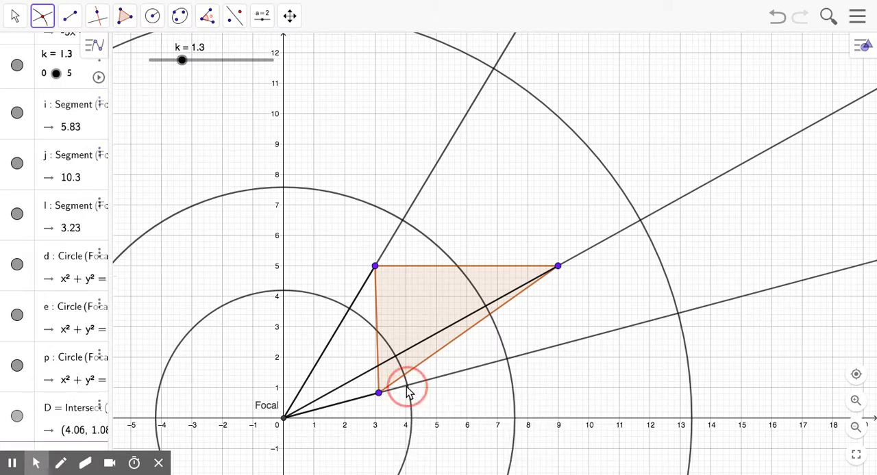
{"action": "left_click", "coordinate": [404, 224]}
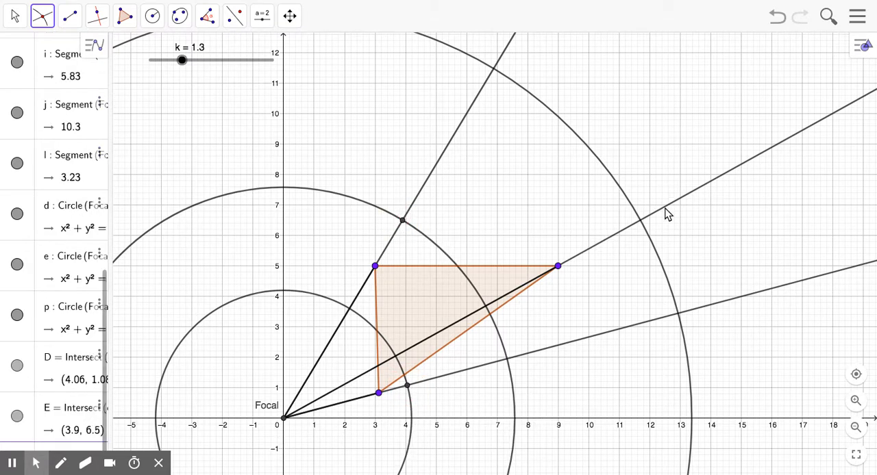
{"action": "left_click", "coordinate": [642, 226]}
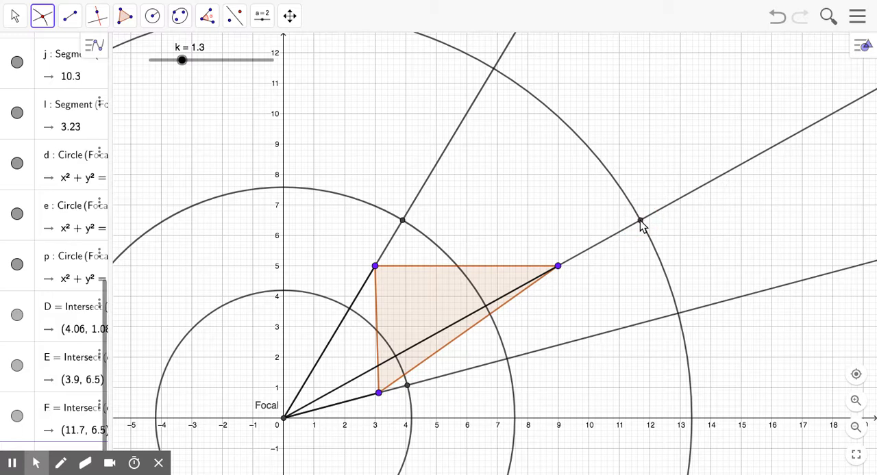
Step: Draw a triangle through the three ray-circle intersection points
{"action": "left_click", "coordinate": [121, 18]}
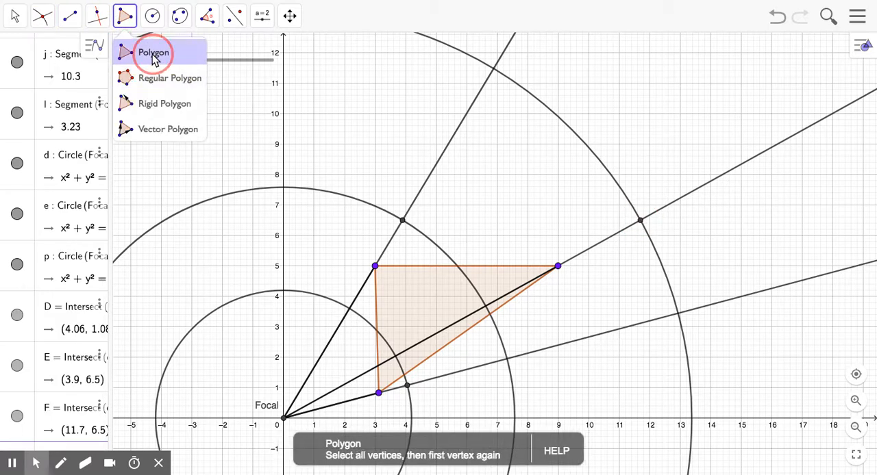
{"action": "left_click", "coordinate": [156, 55]}
{"action": "left_click", "coordinate": [408, 386]}
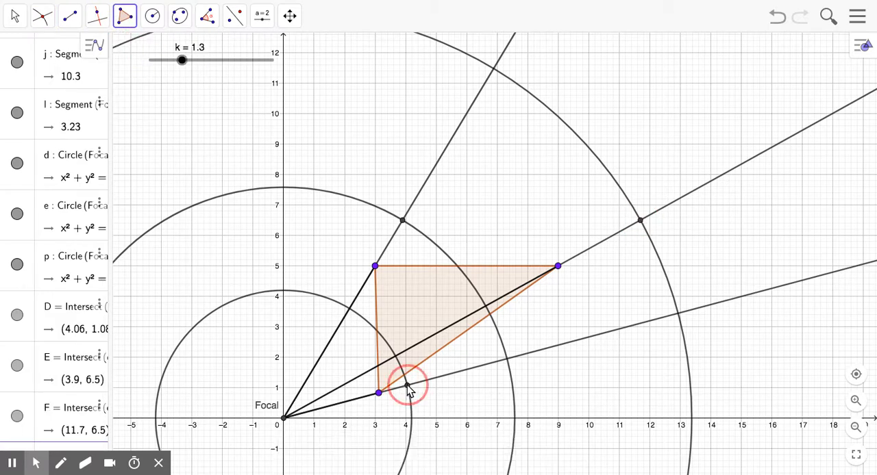
{"action": "left_click", "coordinate": [403, 222]}
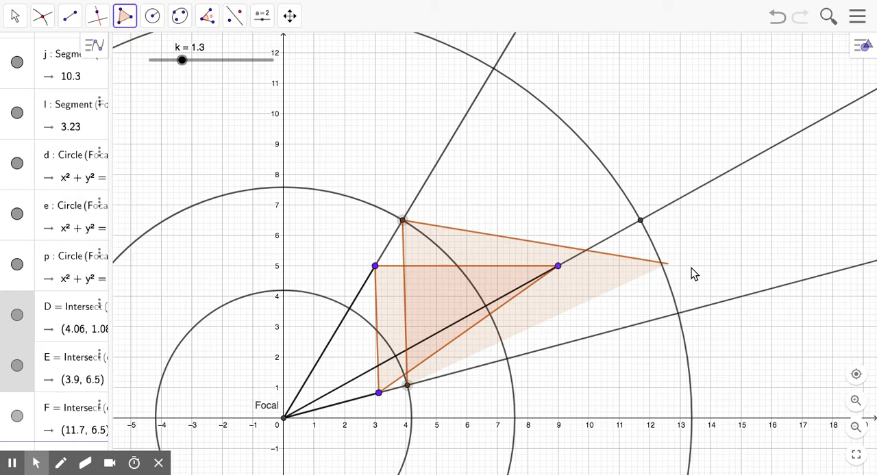
{"action": "left_click", "coordinate": [642, 226]}
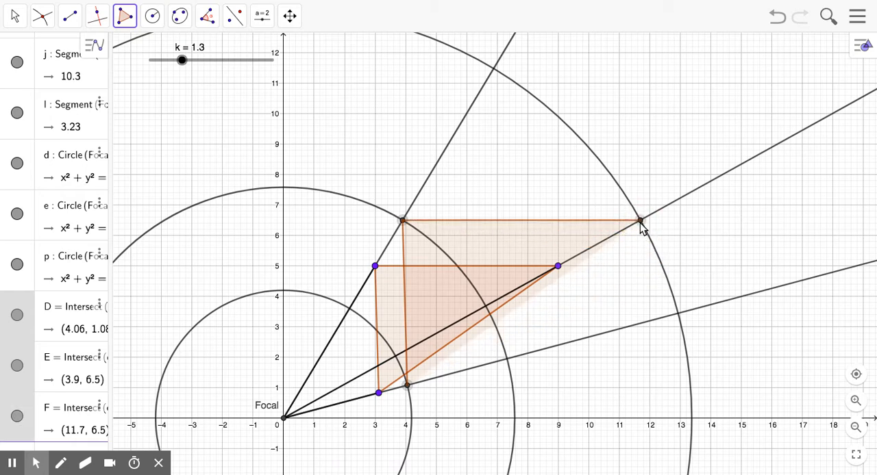
{"action": "left_click", "coordinate": [409, 386]}
{"action": "key", "text": "Escape"}
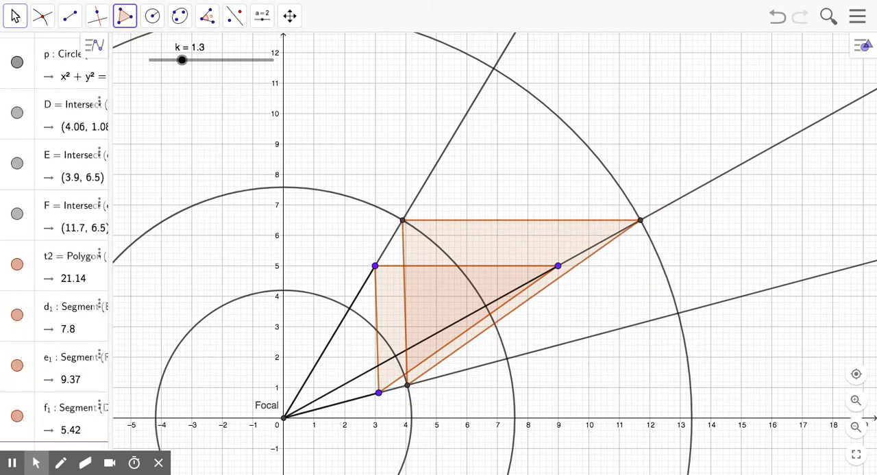
Step: Change the colour of the dilated triangle to green (#009900)
{"action": "right_click", "coordinate": [459, 229]}
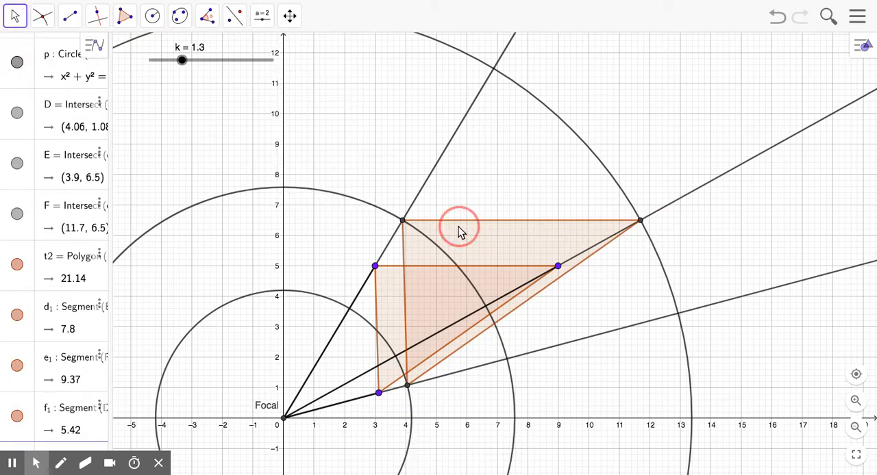
{"action": "left_click", "coordinate": [501, 331]}
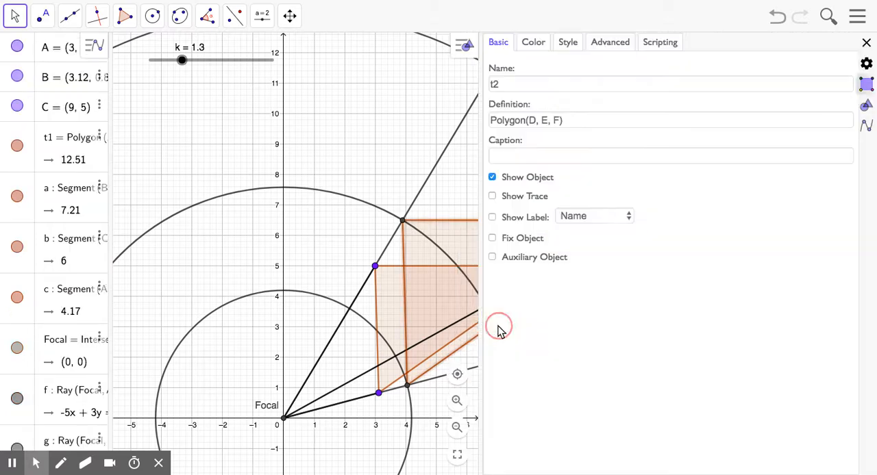
{"action": "left_click", "coordinate": [545, 43]}
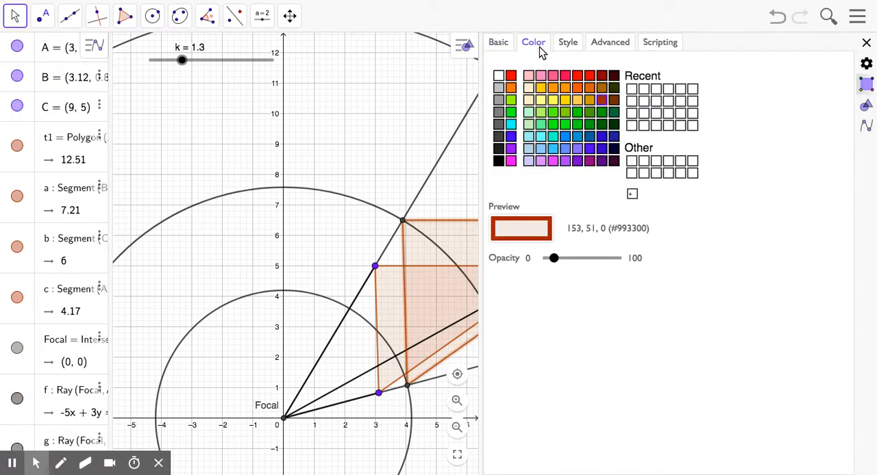
{"action": "left_click", "coordinate": [590, 125]}
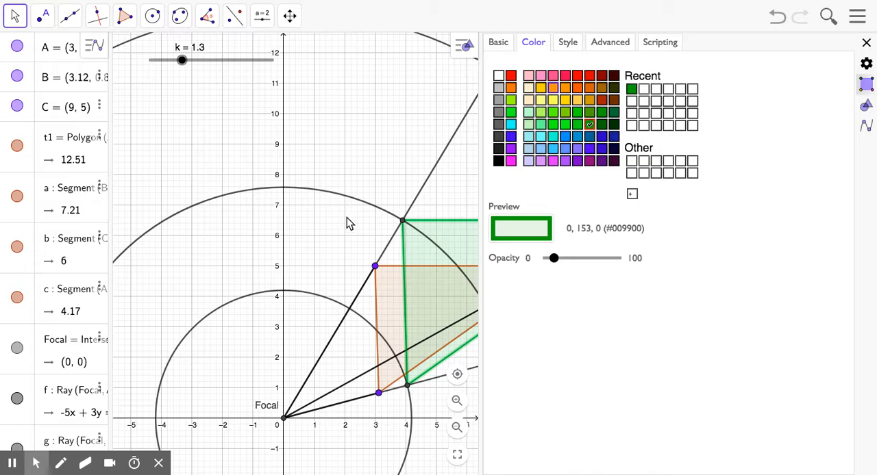
Step: Change the colour of the original triangle to purple (#6600CC) and close its properties
{"action": "left_click", "coordinate": [387, 281]}
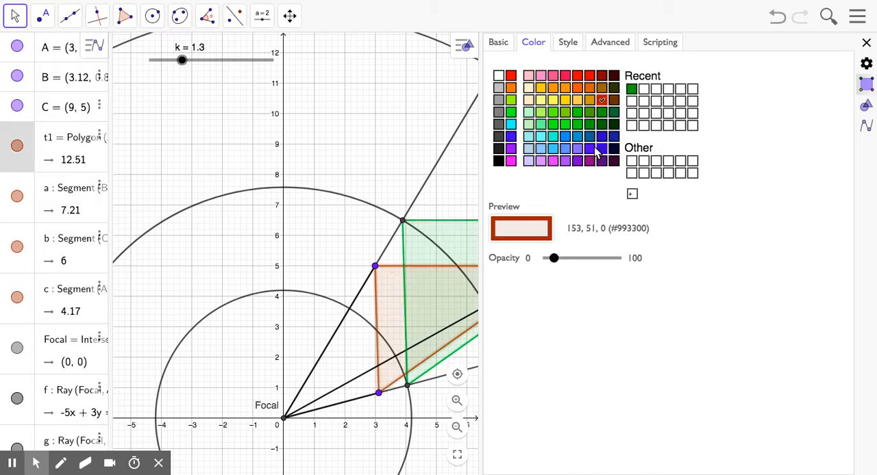
{"action": "left_click", "coordinate": [579, 161]}
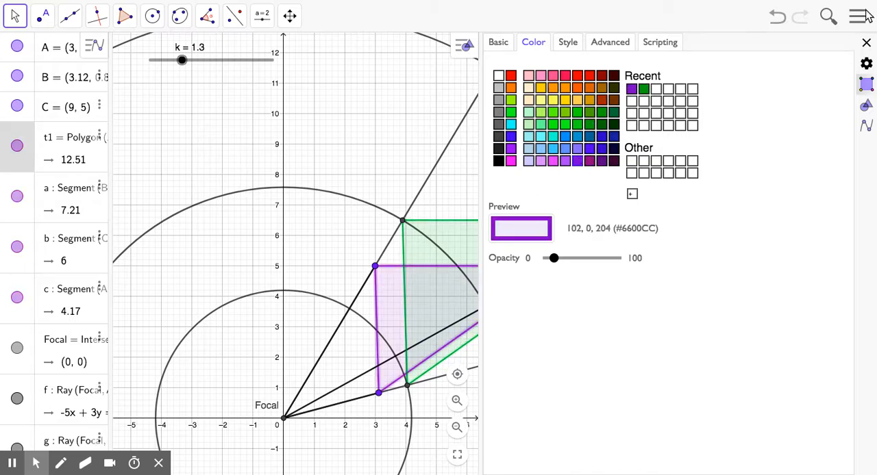
{"action": "left_click", "coordinate": [866, 43]}
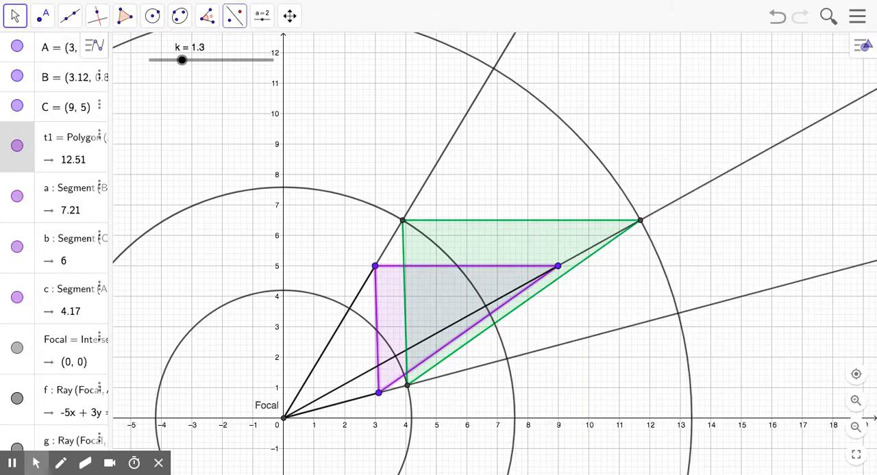
Step: Set the slider k to 2.25 and move the purple triangle's vertex at (3, 5) to about (2.7, 3)
{"action": "left_click", "coordinate": [17, 18]}
{"action": "left_click", "coordinate": [32, 51]}
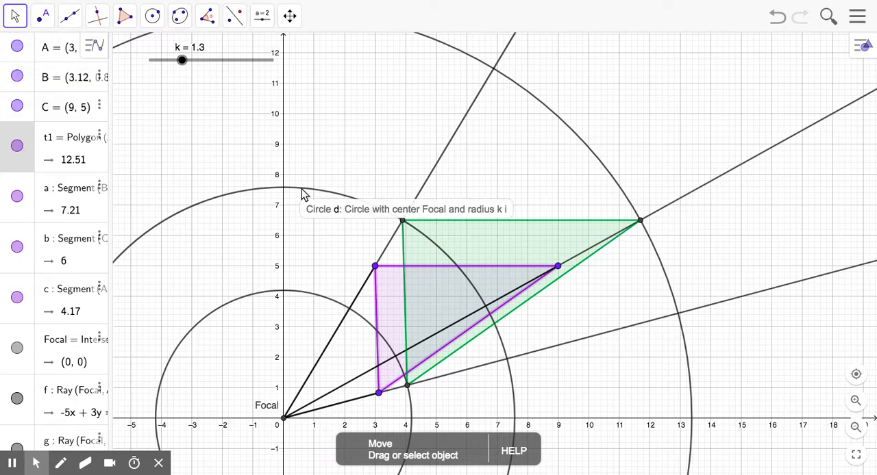
{"action": "left_click_drag", "start_coordinate": [182, 62], "coordinate": [205, 61]}
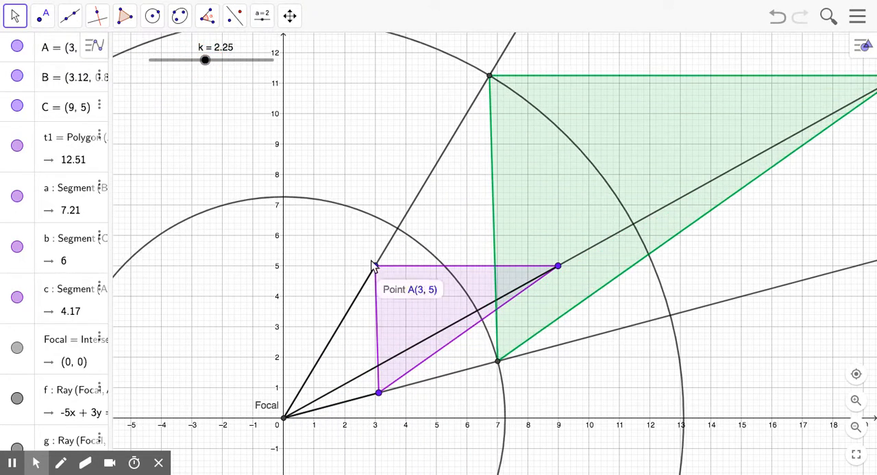
{"action": "left_click_drag", "start_coordinate": [375, 265], "coordinate": [368, 327]}
Step: Test the dilation by varying slider k through 1.93, 2.4 and 0, finishing at 1.65
{"action": "mouse_move", "coordinate": [205, 62]}
{"action": "left_mouse_down"}
{"action": "mouse_move", "coordinate": [163, 61]}
{"action": "mouse_move", "coordinate": [219, 60]}
{"action": "mouse_move", "coordinate": [198, 60]}
{"action": "left_mouse_up"}
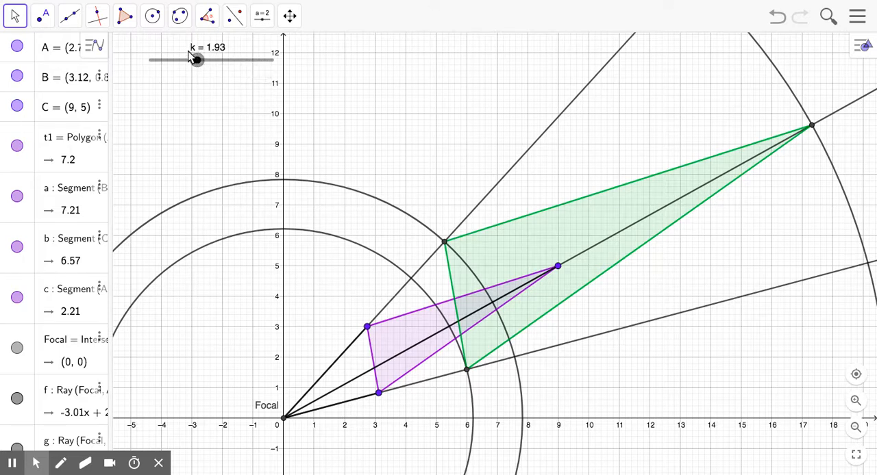
{"action": "mouse_move", "coordinate": [197, 60]}
{"action": "left_mouse_down"}
{"action": "mouse_move", "coordinate": [156, 60]}
{"action": "mouse_move", "coordinate": [209, 60]}
{"action": "left_mouse_up"}
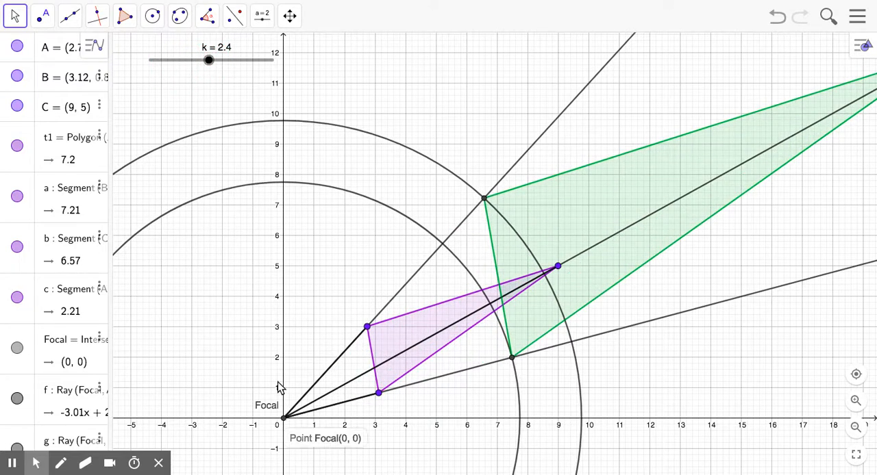
{"action": "left_click_drag", "start_coordinate": [212, 61], "coordinate": [150, 60]}
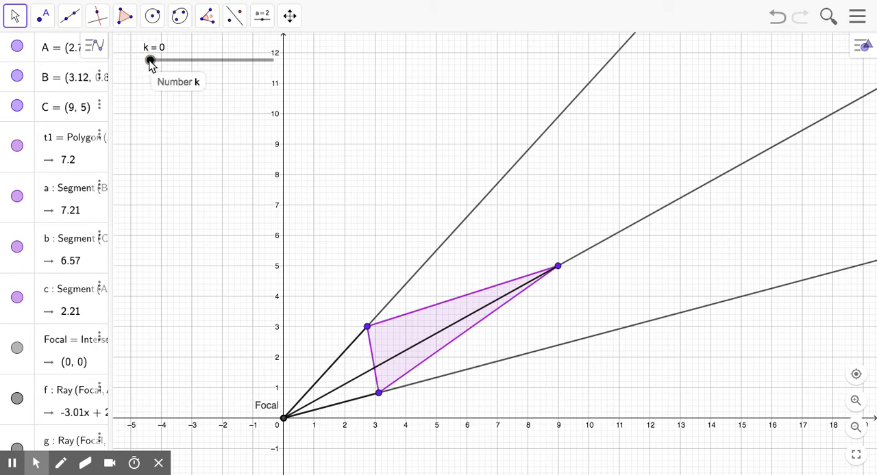
{"action": "left_click_drag", "start_coordinate": [150, 62], "coordinate": [190, 60]}
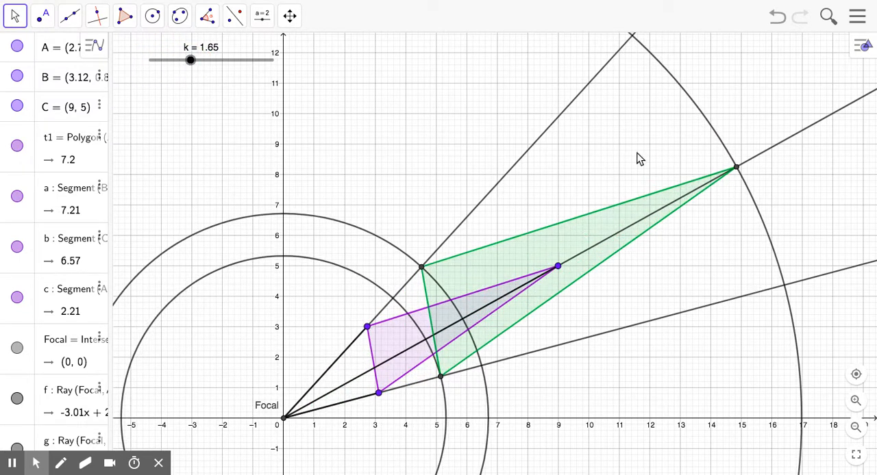
Step: Try to move the green triangle's farthest vertex, and move the purple triangle's vertex near (2.7, 3) to about (1.3, 5.4)
{"action": "mouse_move", "coordinate": [737, 177]}
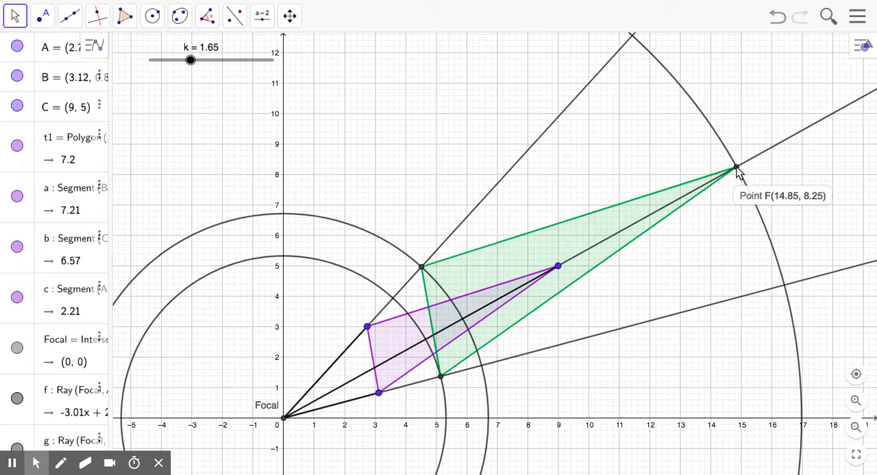
{"action": "left_click_drag", "start_coordinate": [737, 177], "coordinate": [707, 221]}
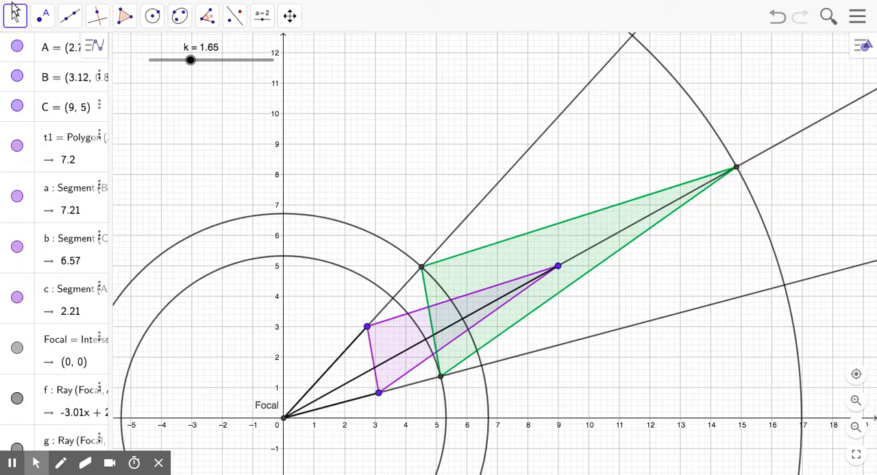
{"action": "left_click_drag", "start_coordinate": [369, 330], "coordinate": [324, 255]}
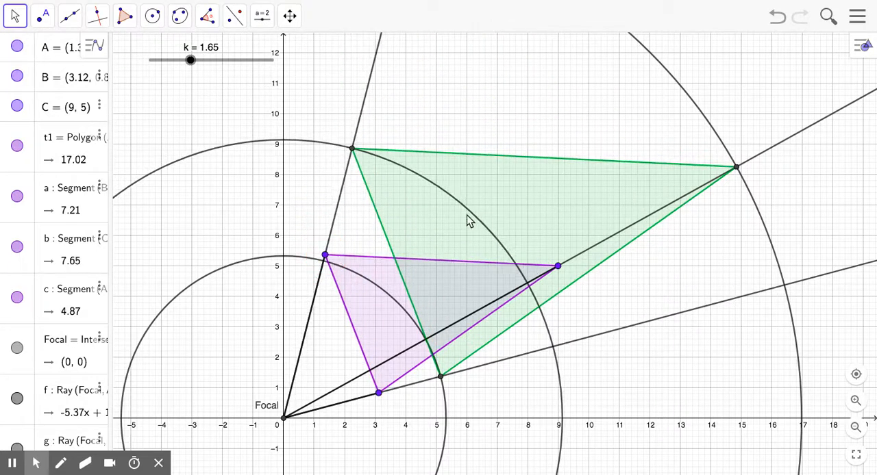